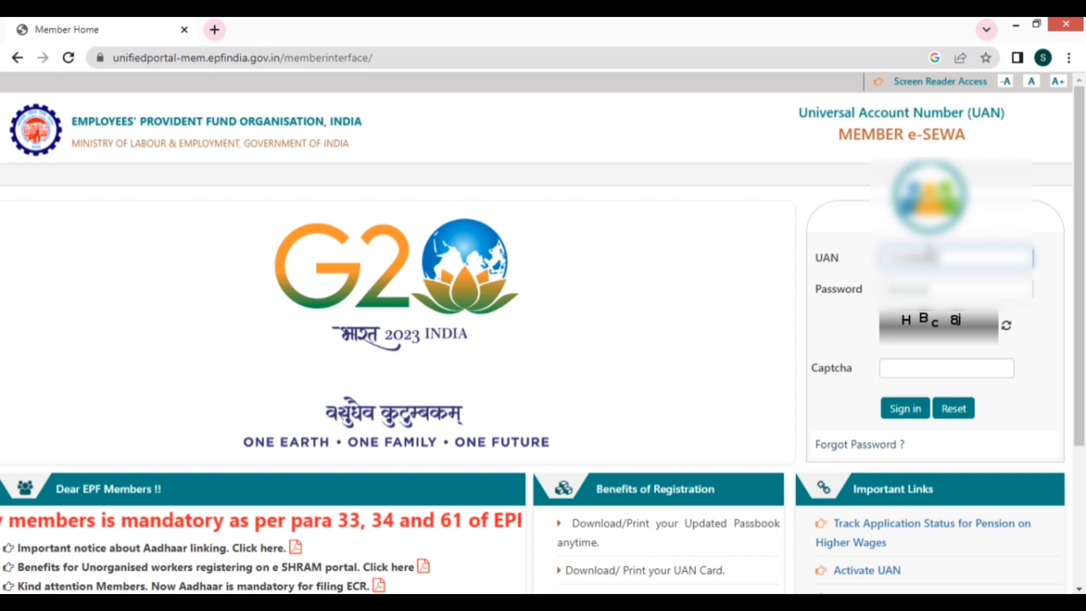
# - Sign in to the member portal with the UAN, account password and displayed captcha
pyautogui.write('12')
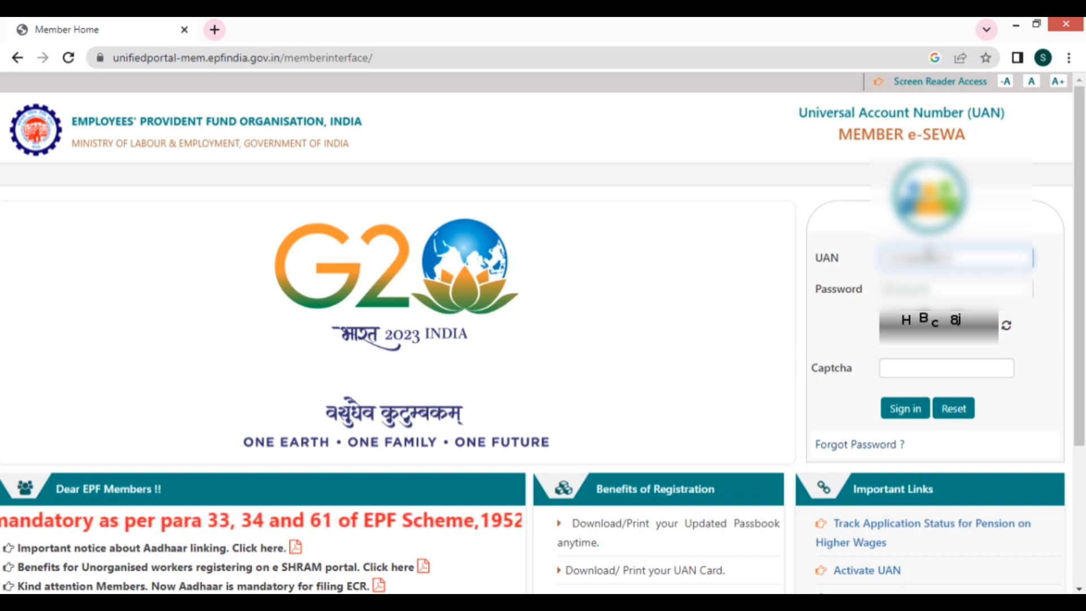
pyautogui.press('Tab')
pyautogui.scroll(-2, 1027, 314)
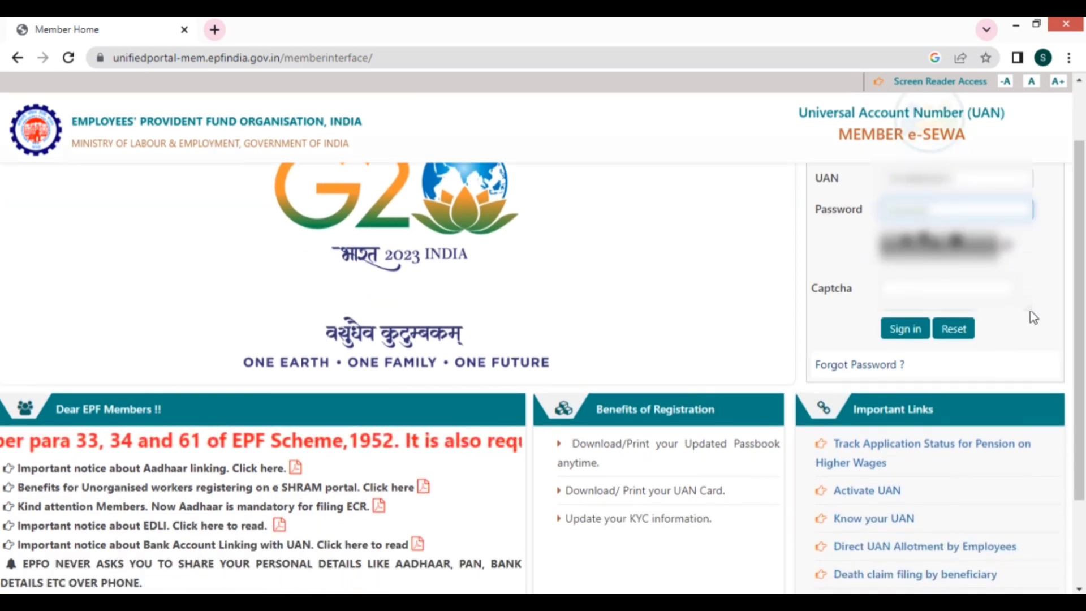
pyautogui.scroll(2, 1026, 314)
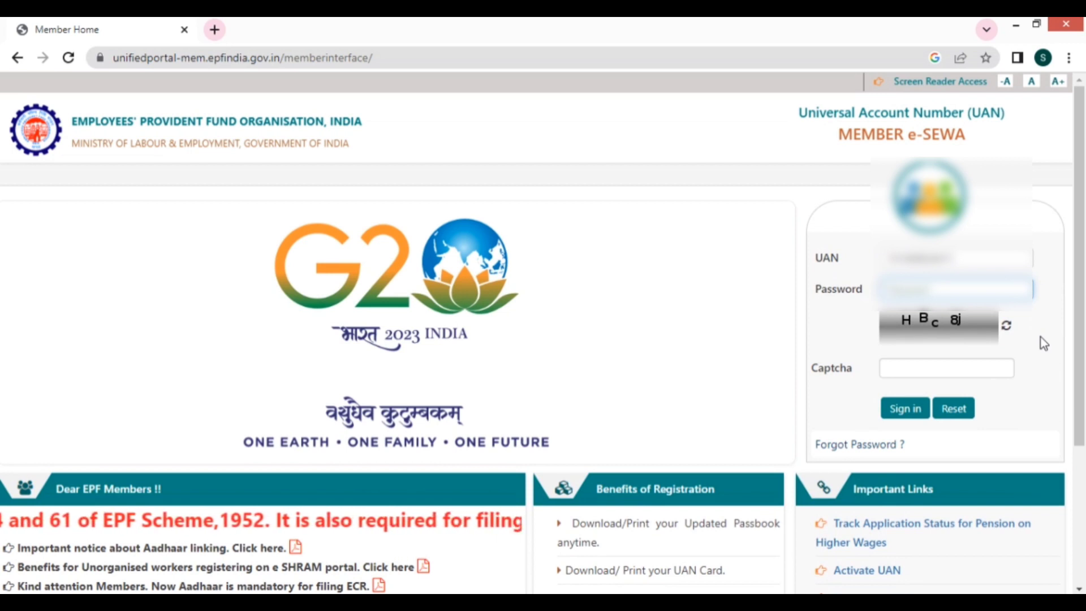
pyautogui.hotkey('ctrl', 'v')
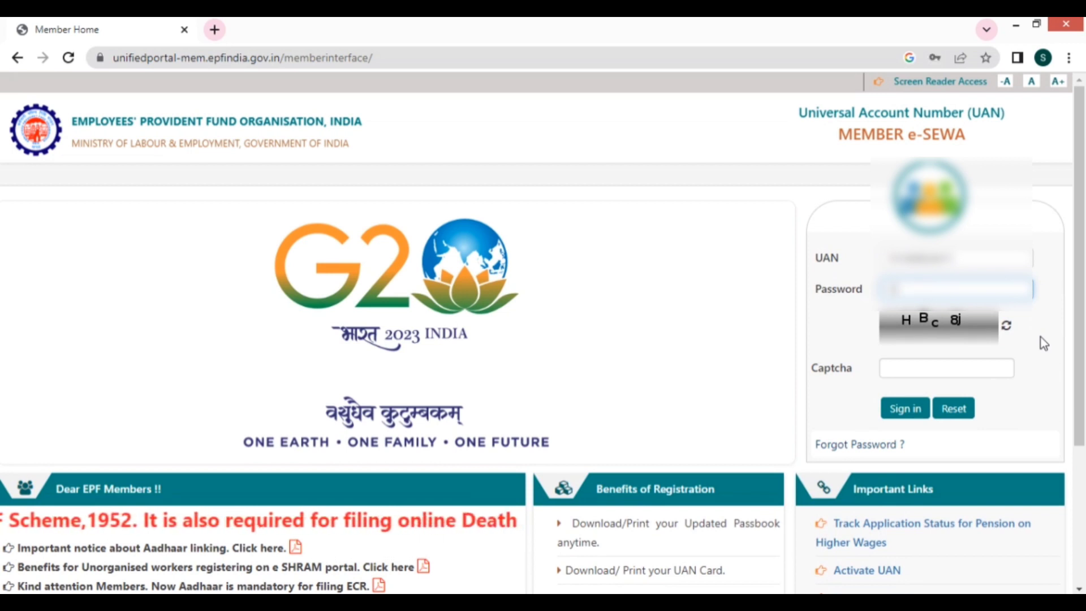
pyautogui.write('*****')
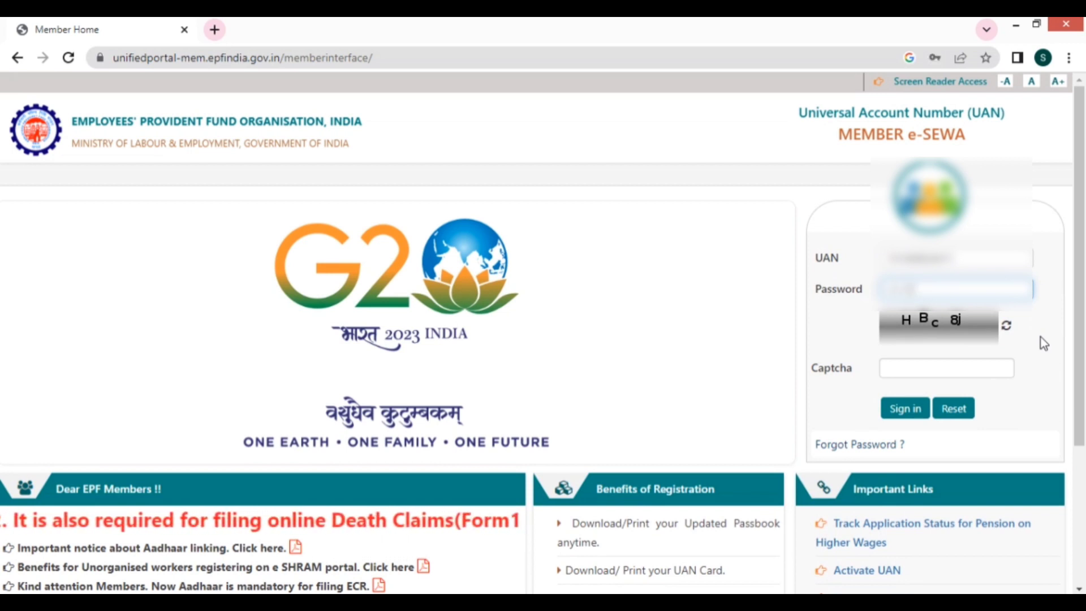
pyautogui.press('Tab')
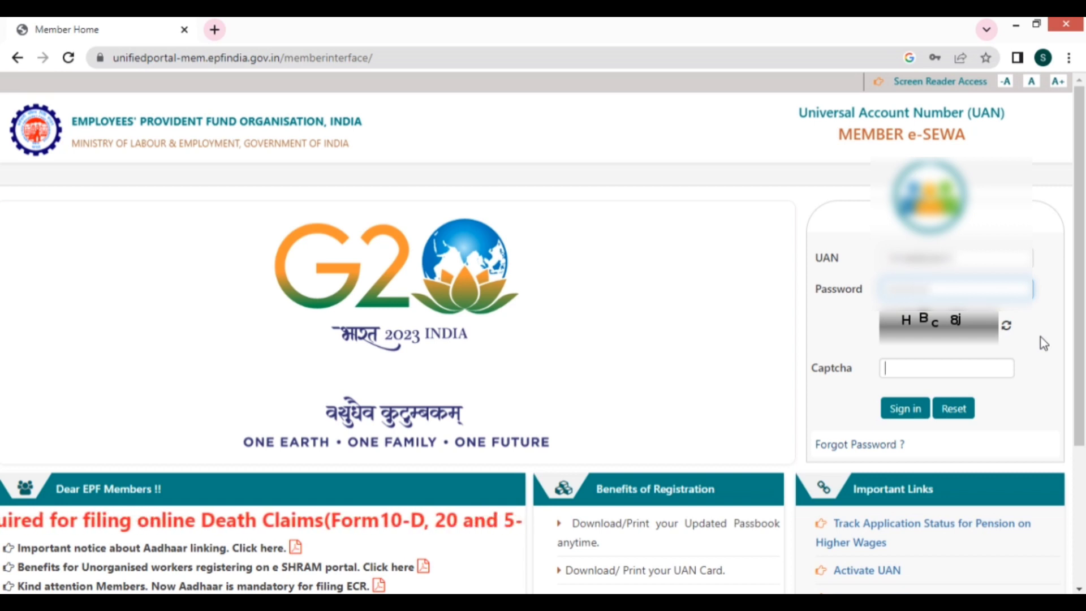
pyautogui.write('HB')
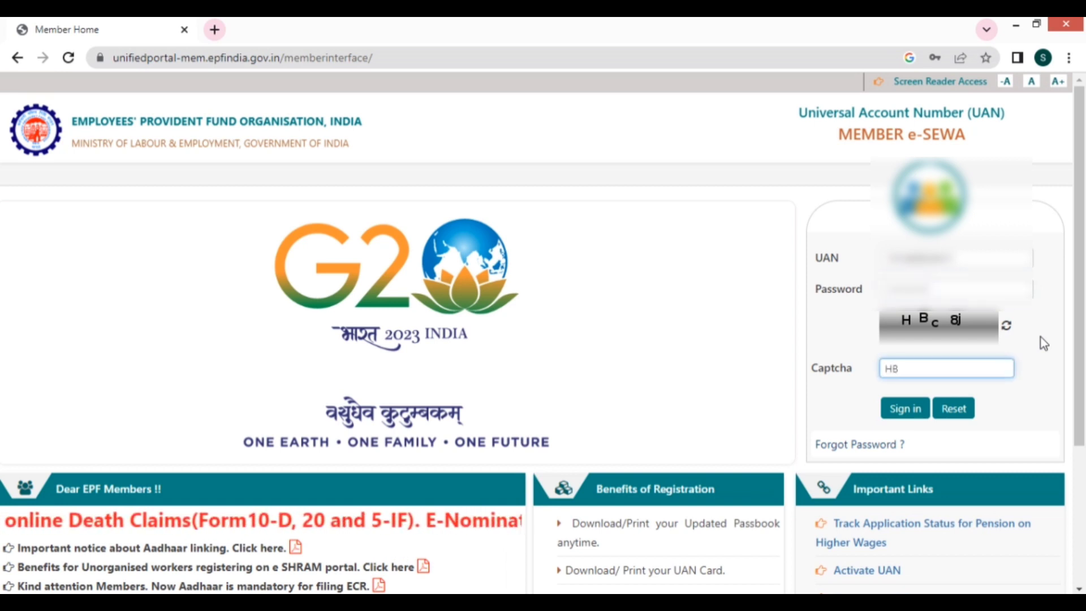
pyautogui.write('c8j')
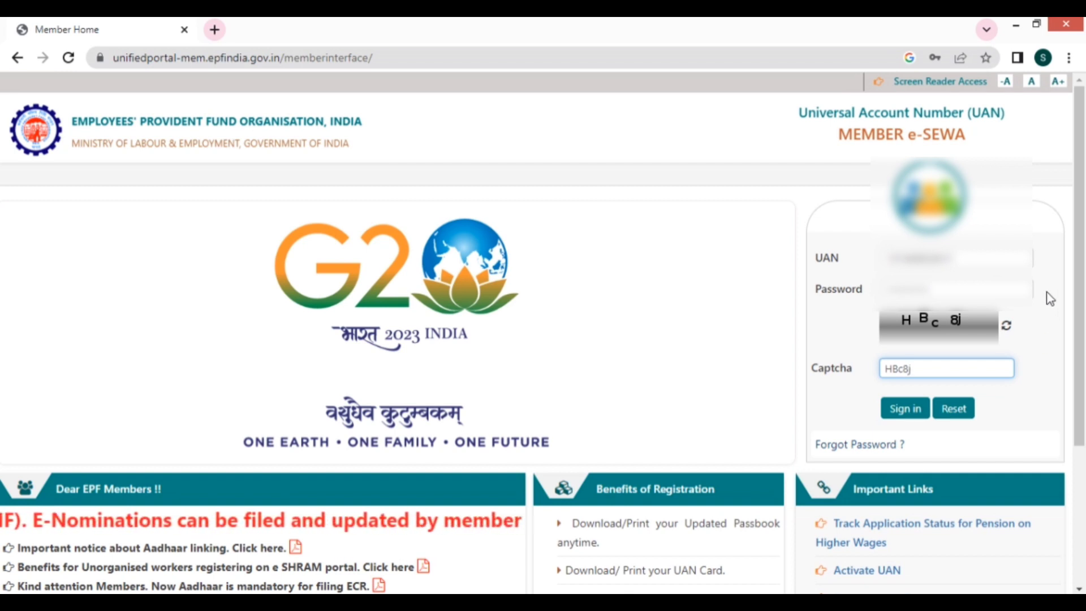
pyautogui.click(891, 415)
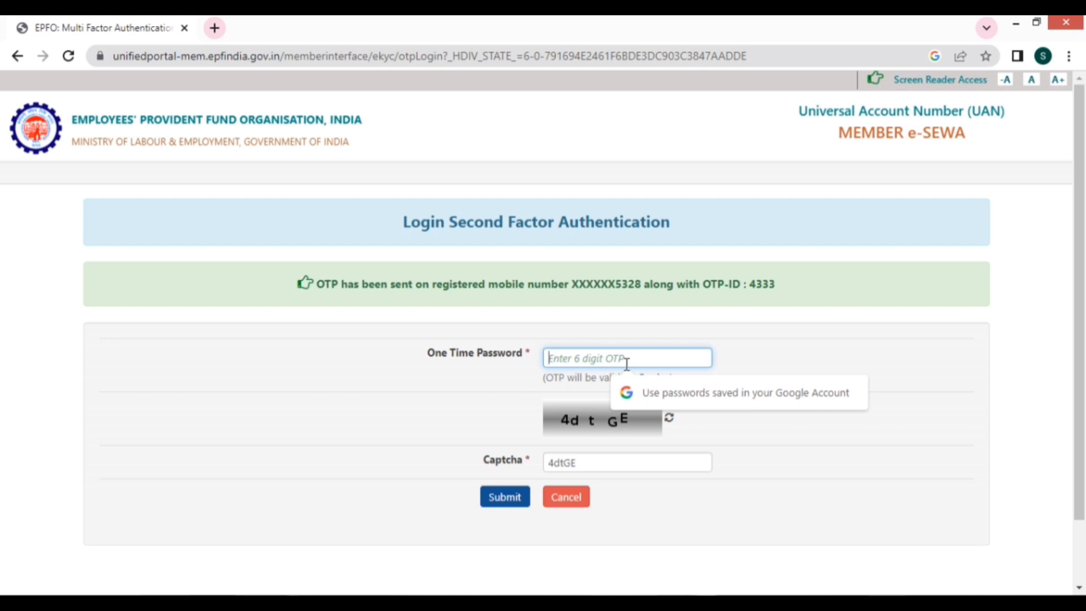
# - Enter the six-digit login OTP and submit it to reach Member Home
pyautogui.write('••••••')
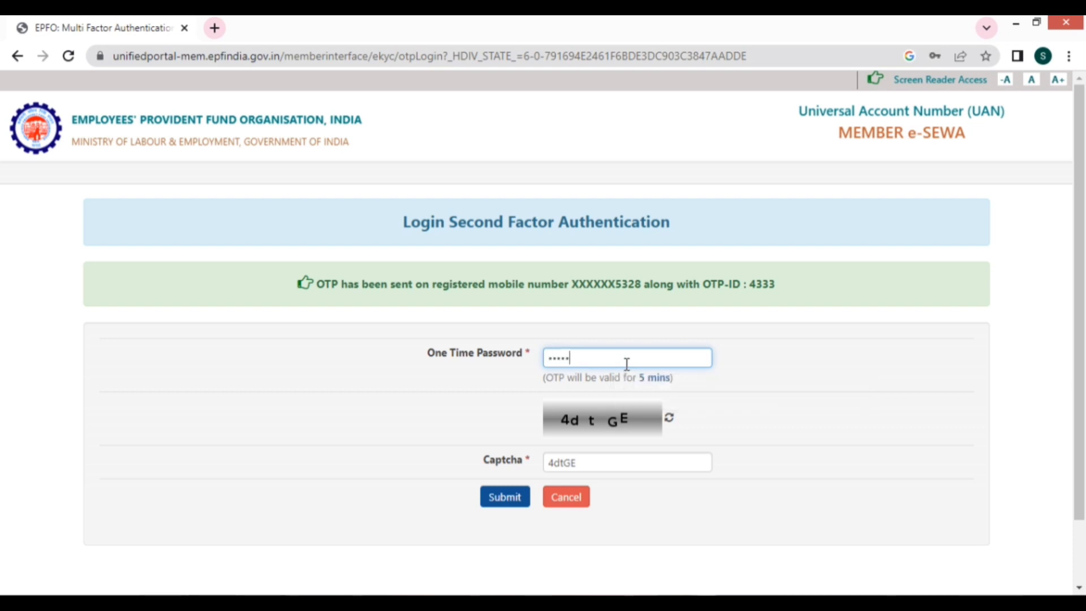
pyautogui.click(642, 463)
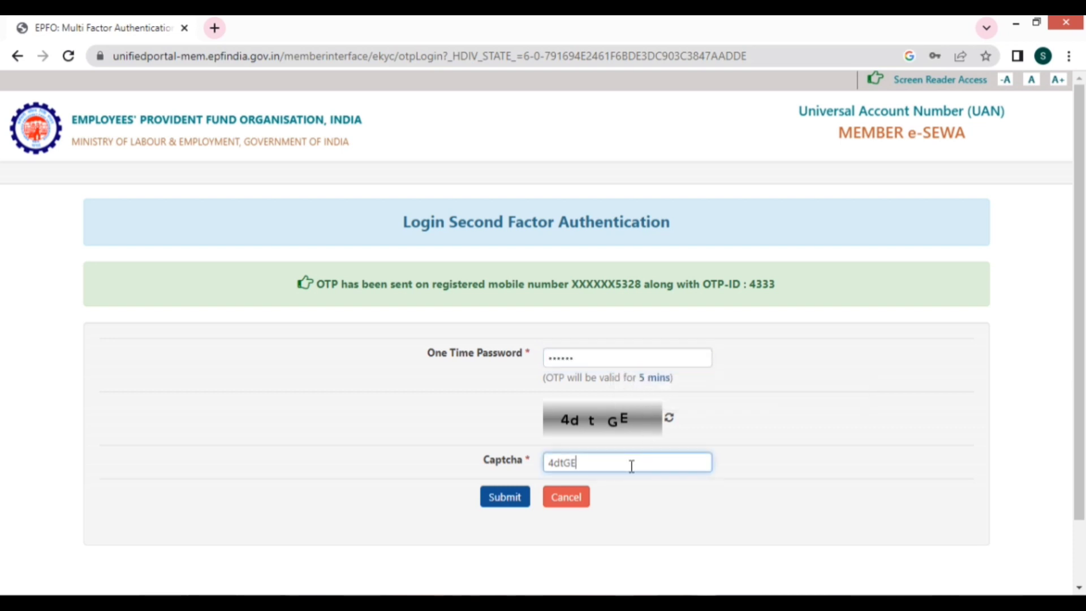
pyautogui.click(508, 506)
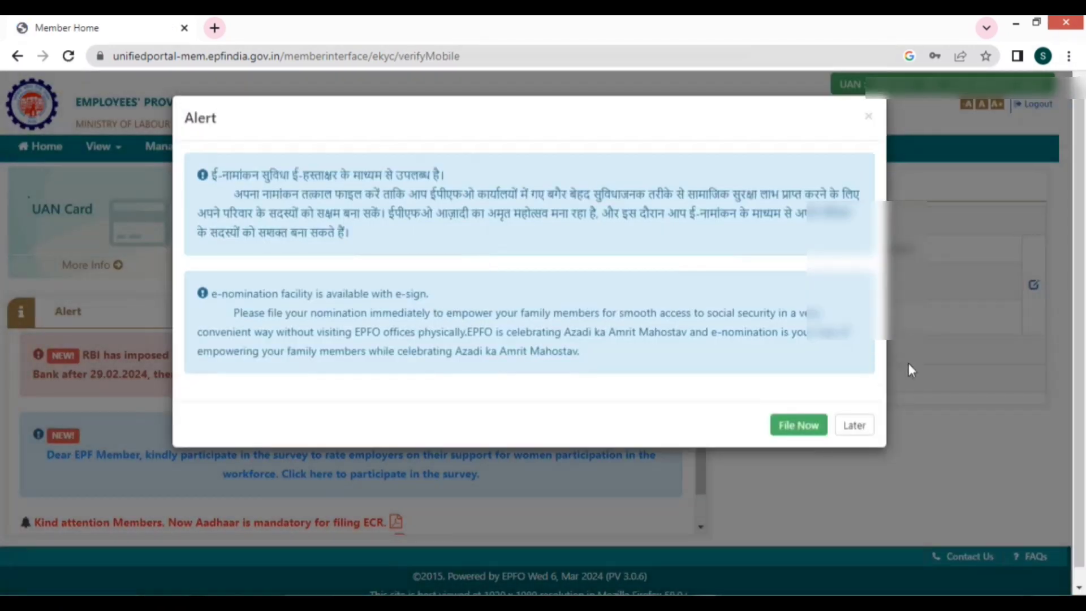
# - Dismiss the e-nomination alert and view the member's service history
pyautogui.click(865, 428)
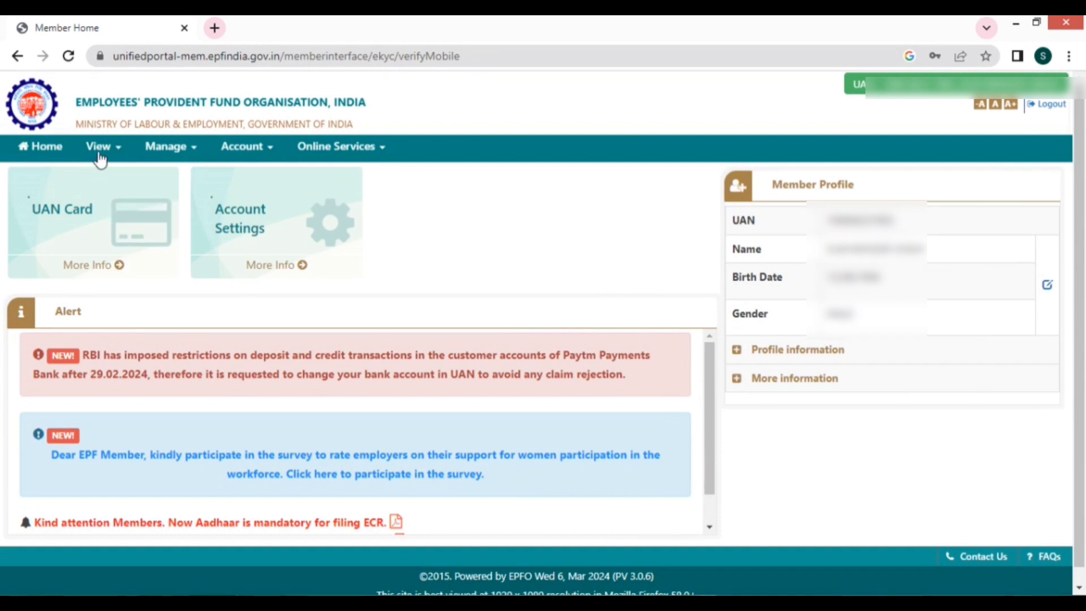
pyautogui.click(100, 151)
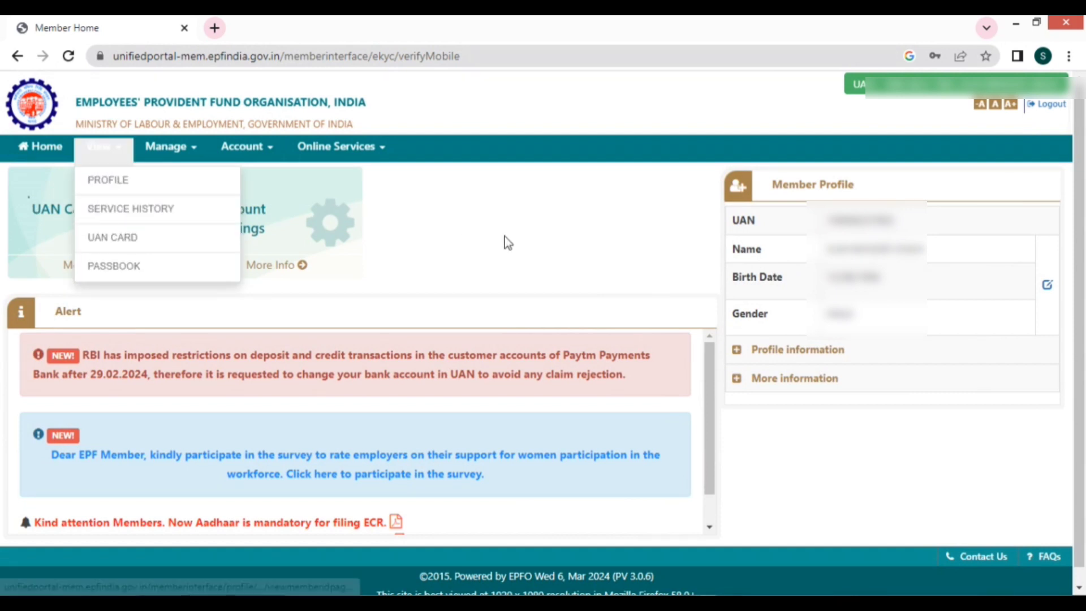
pyautogui.click(506, 243)
pyautogui.click(101, 147)
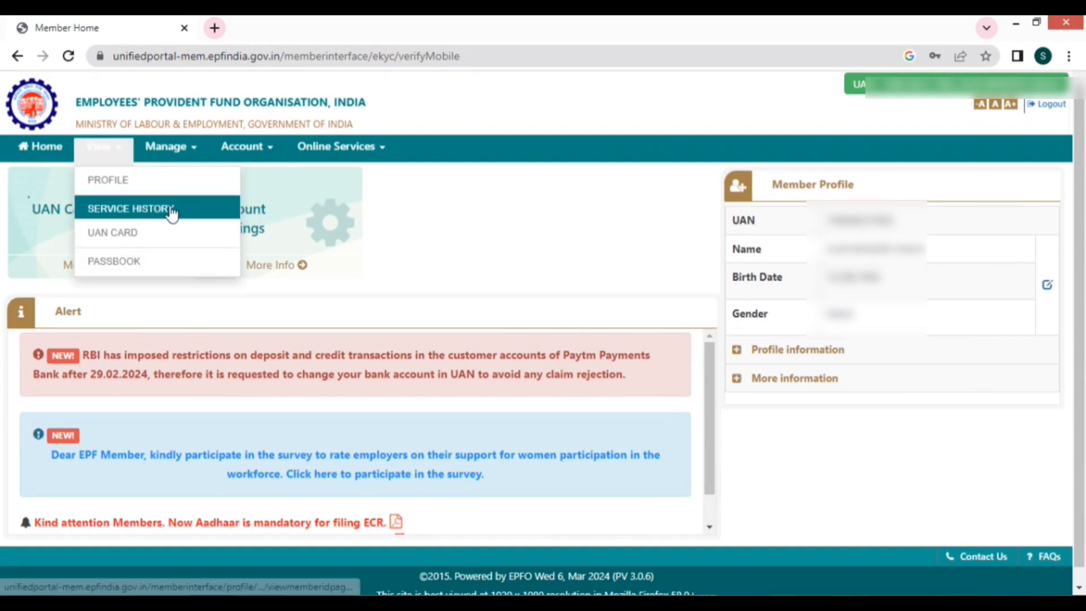
pyautogui.click(171, 209)
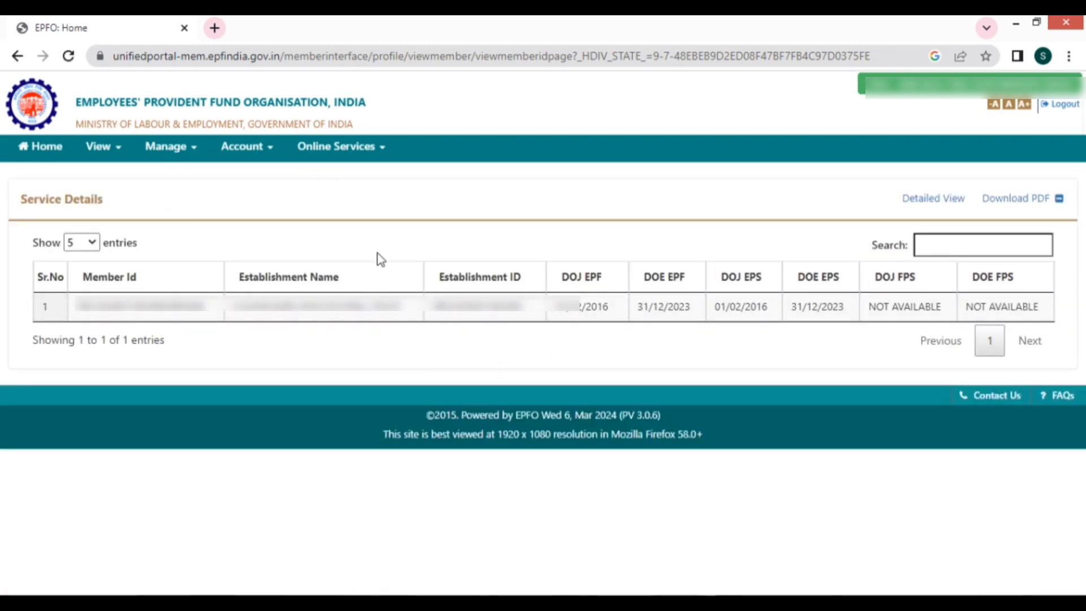
# - Open the Online Claim (Form-31, 19, 10C & 10D) page from Online Services
pyautogui.click(366, 151)
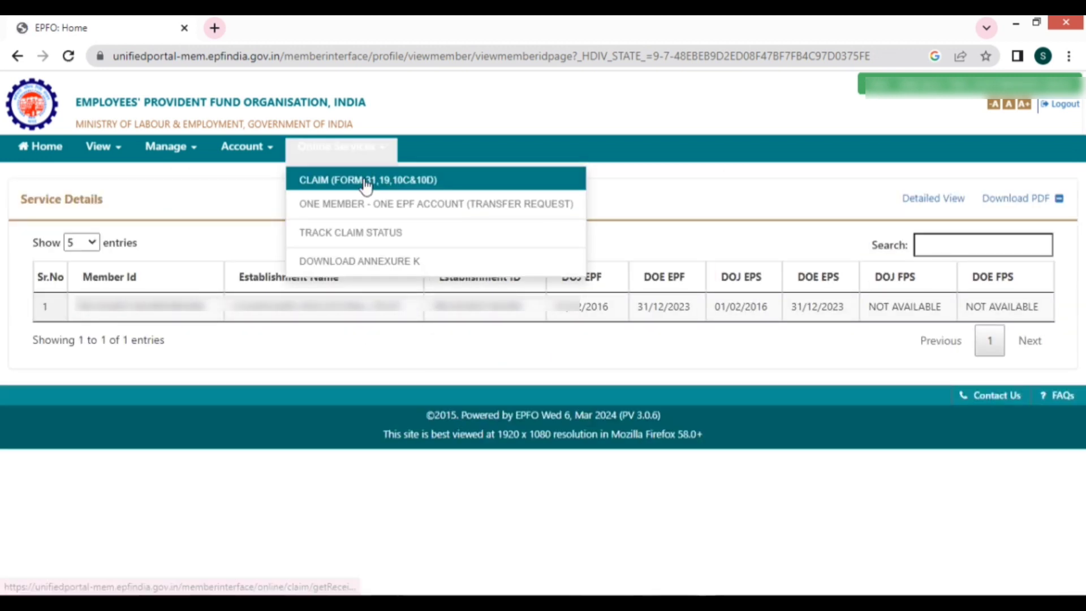
pyautogui.click(38, 150)
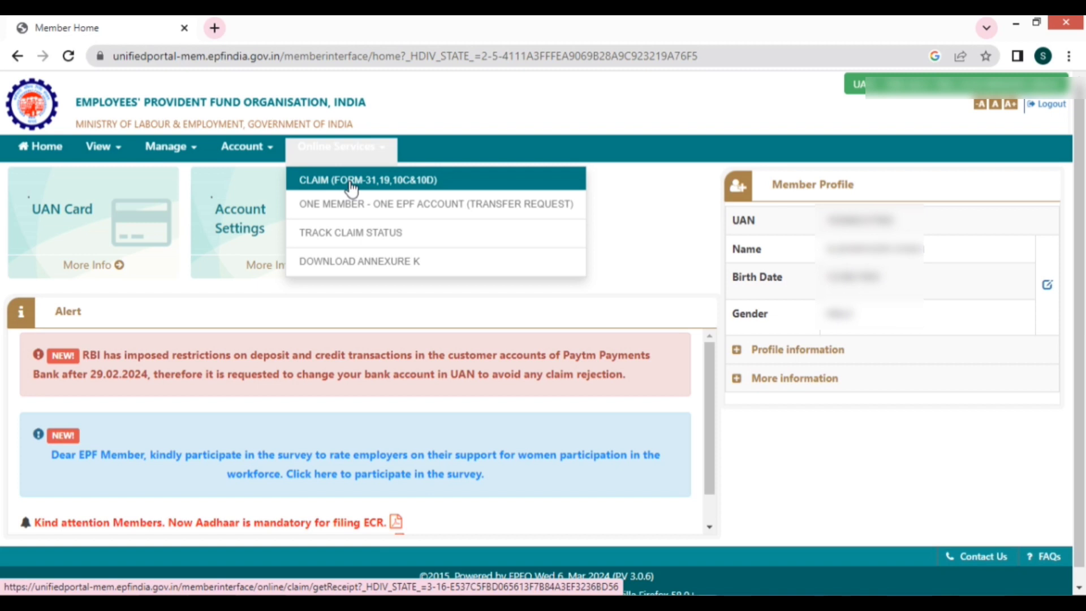
pyautogui.click(351, 181)
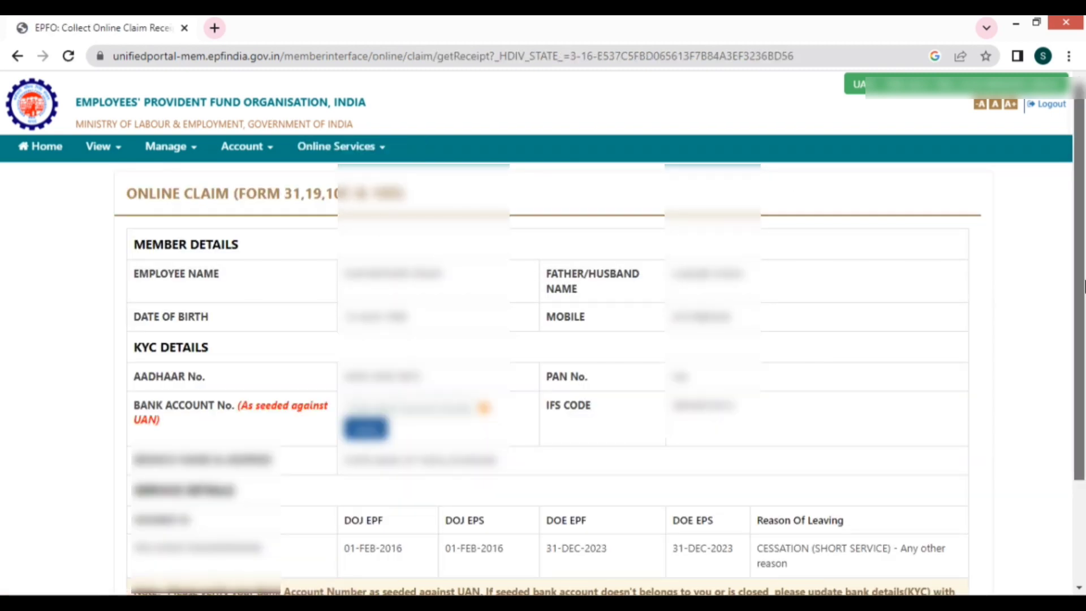
# - Re-enter and verify the seeded bank account number, accept the undertaking, and proceed
pyautogui.moveTo(1083, 286); pyautogui.dragTo(1083, 300)
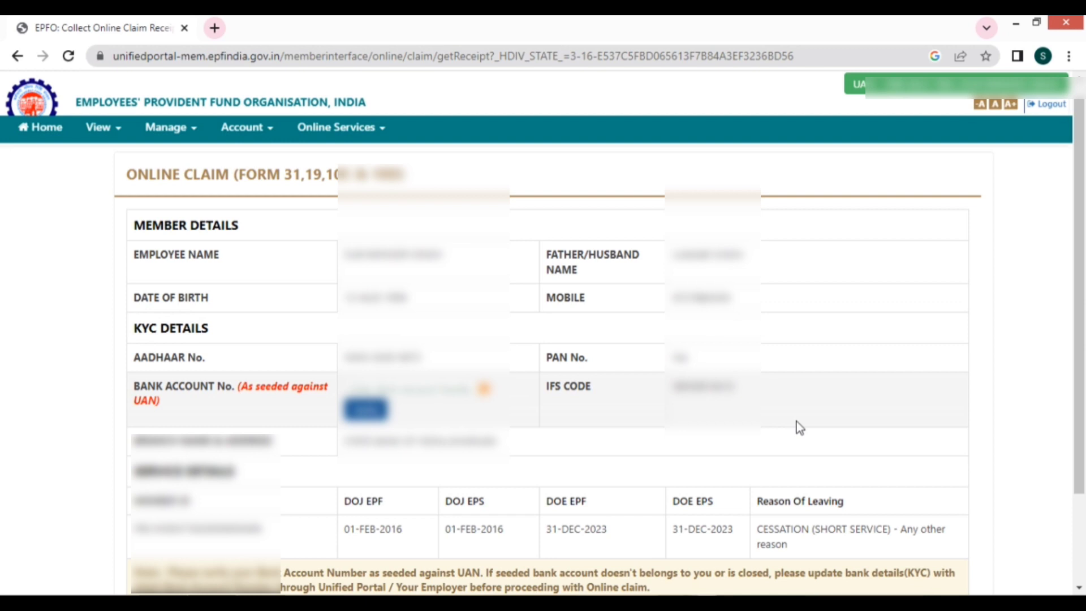
pyautogui.moveTo(1082, 305); pyautogui.dragTo(1083, 367)
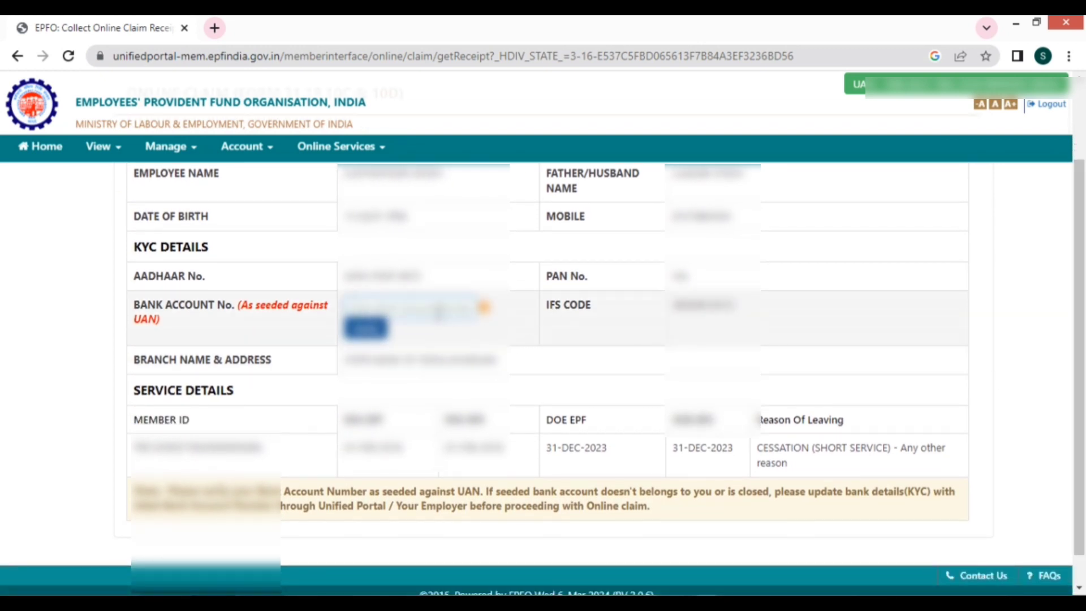
pyautogui.write('00000000000')
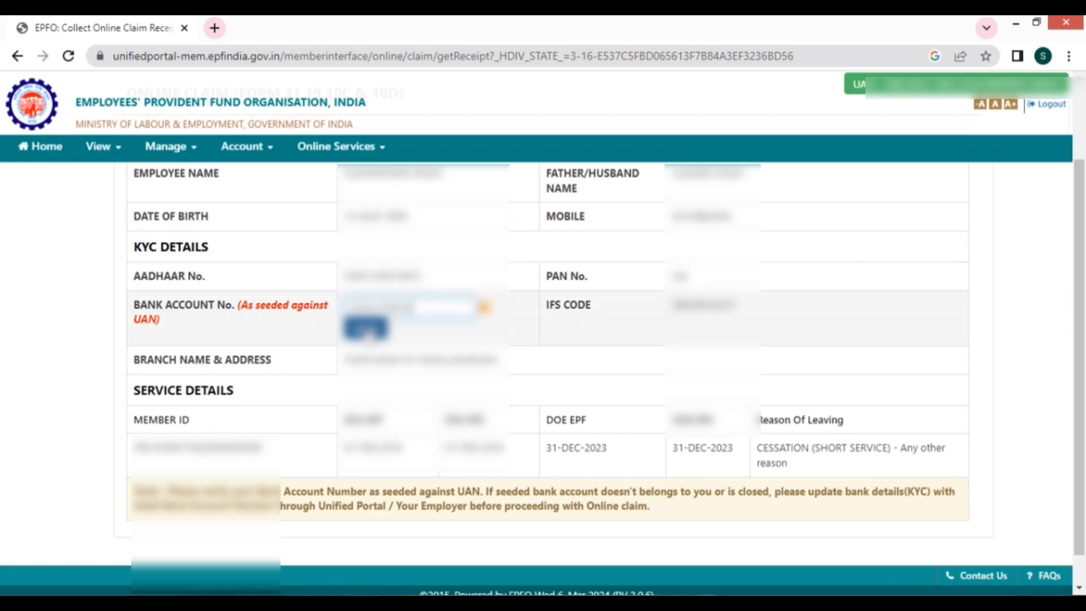
pyautogui.click(366, 329)
pyautogui.click(498, 335)
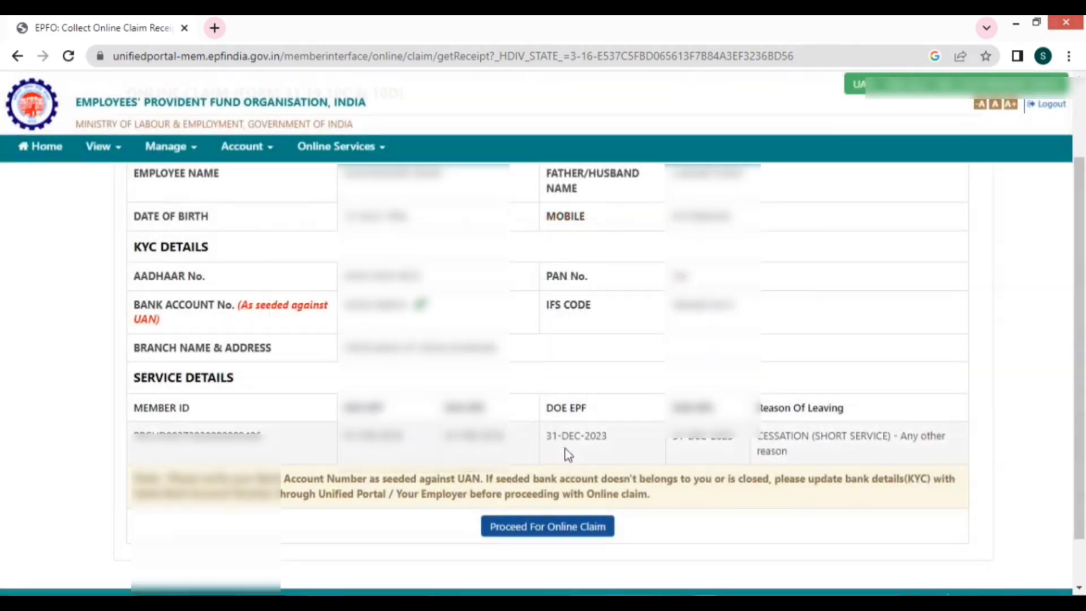
pyautogui.click(539, 525)
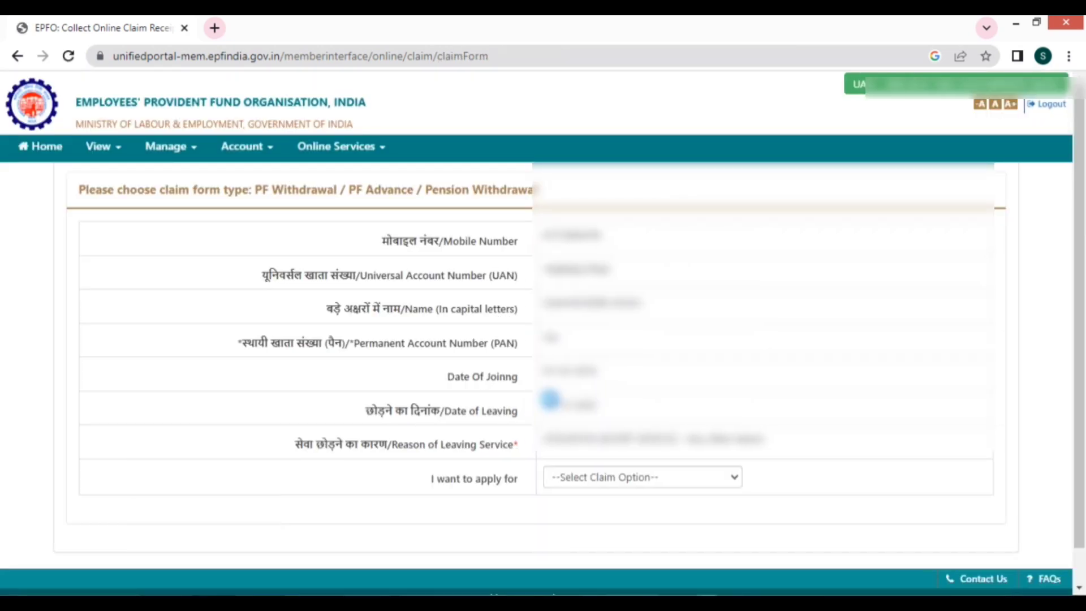
# - Choose ONLY PF WITHDRAWAL (FORM-19) as the claim type
pyautogui.click(675, 475)
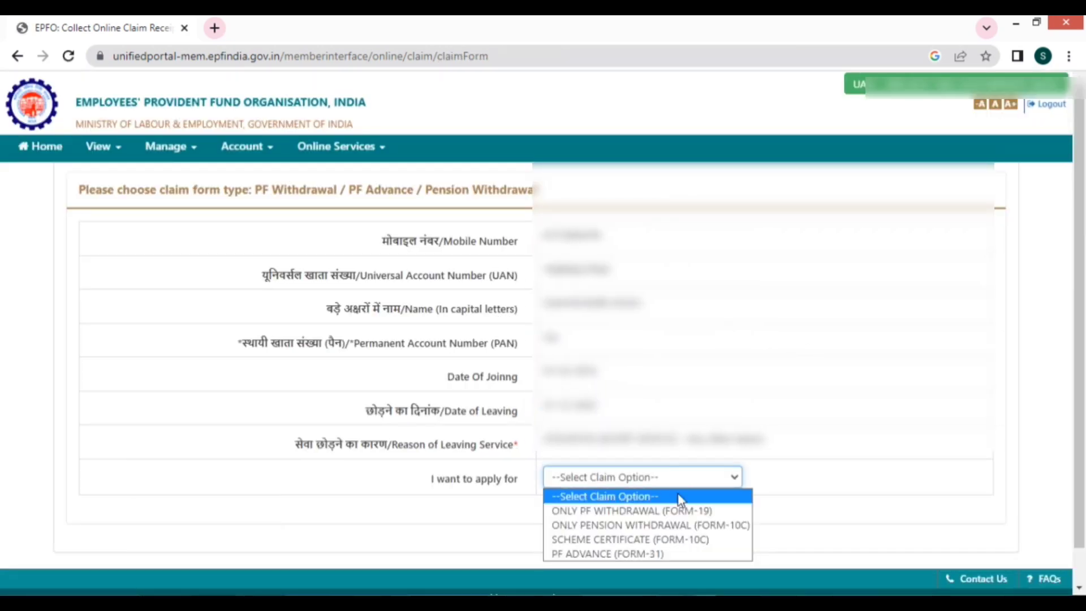
pyautogui.click(681, 512)
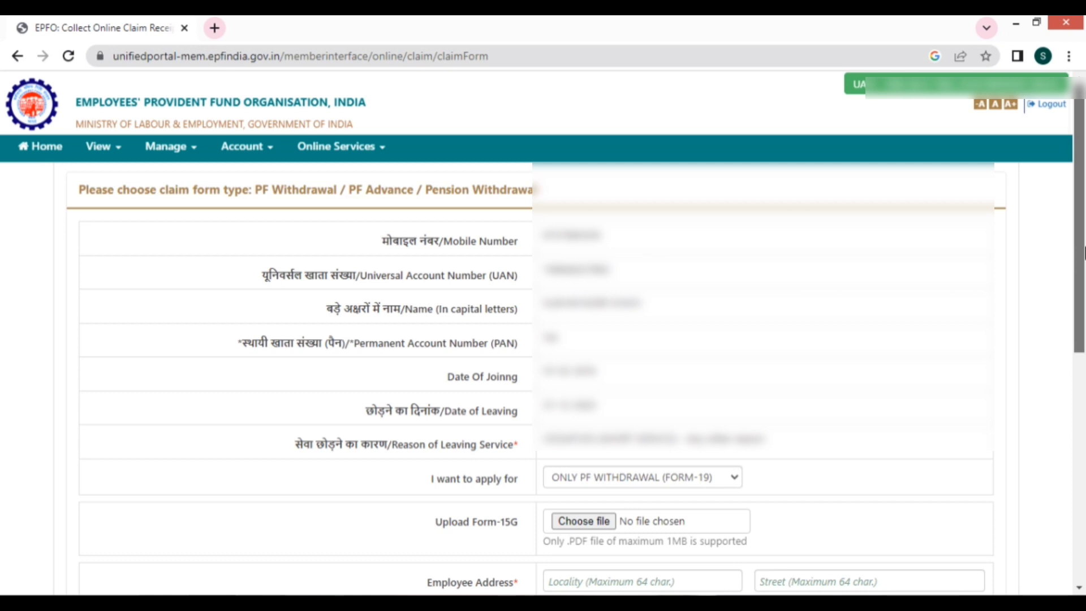
pyautogui.moveTo(1084, 253); pyautogui.dragTo(1083, 450)
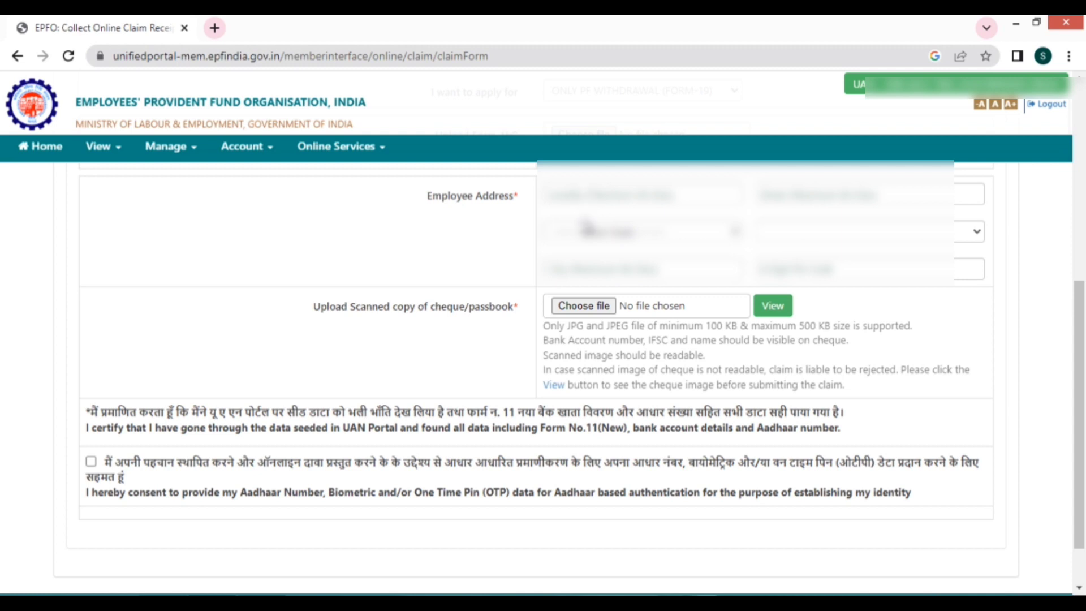
# - Fill in the employee's house and street address lines and select Punjab as the state
pyautogui.click(589, 195)
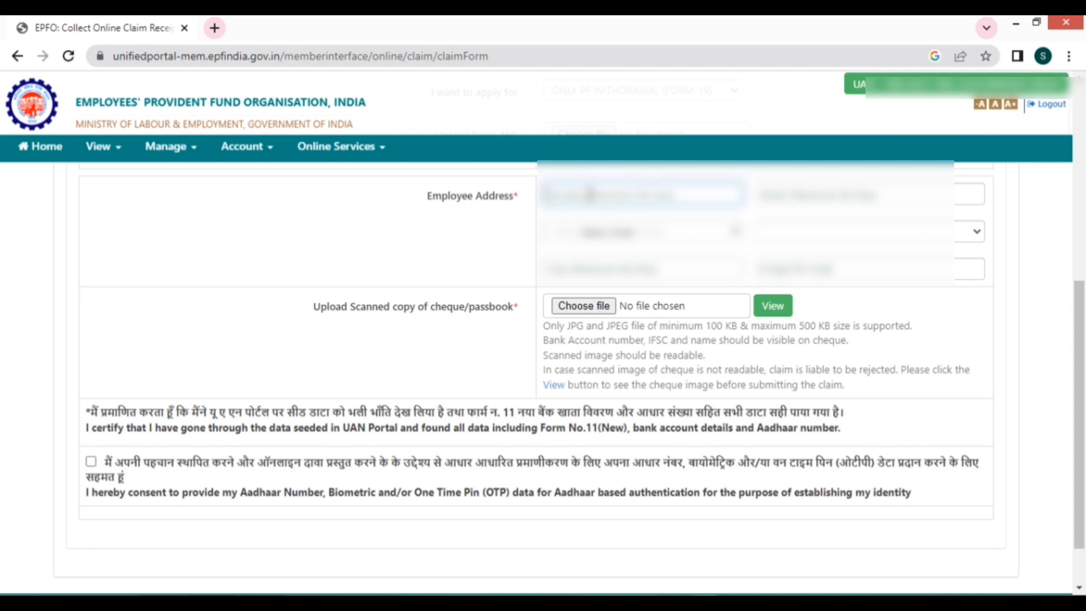
pyautogui.write('12')
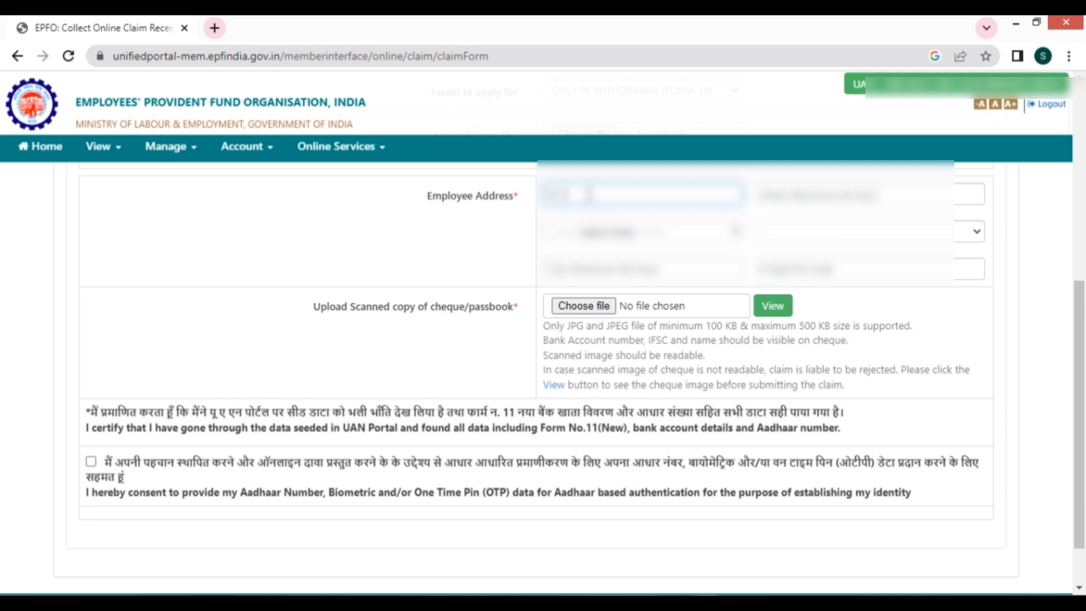
pyautogui.write('34')
pyautogui.press('BackSpace')
pyautogui.press('BackSpace')
pyautogui.press('BackSpace')
pyautogui.press('BackSpace')
pyautogui.press('Tab')
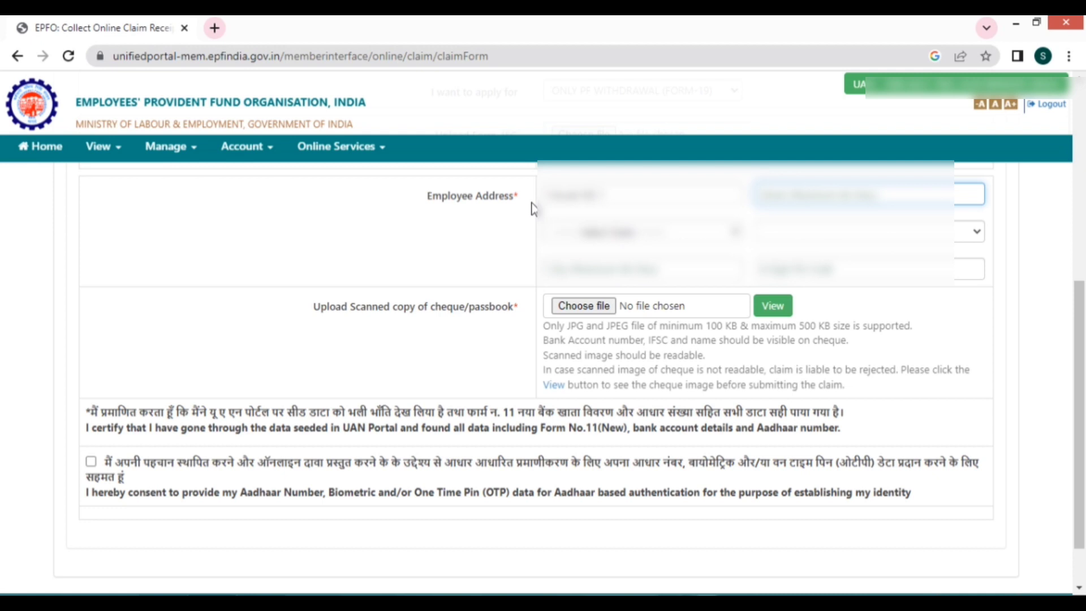
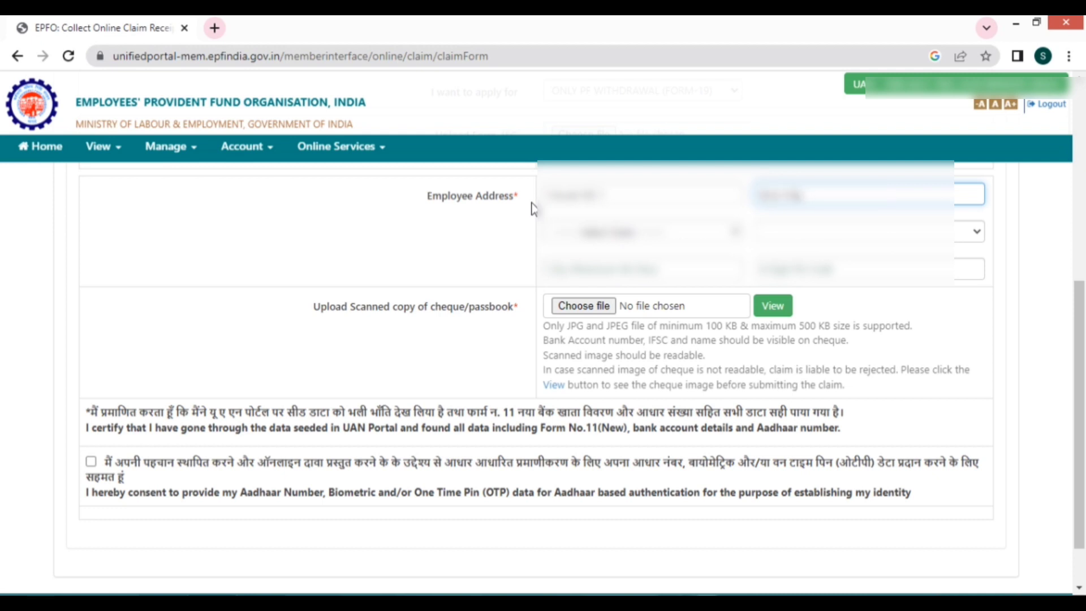
pyautogui.click(588, 234)
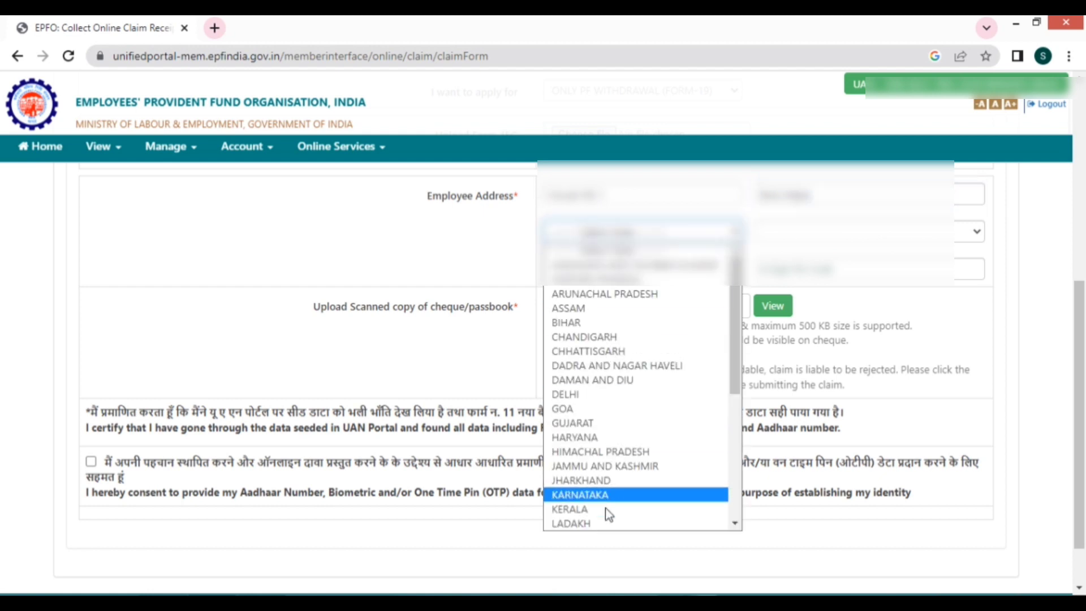
pyautogui.scroll(-5, 606, 508)
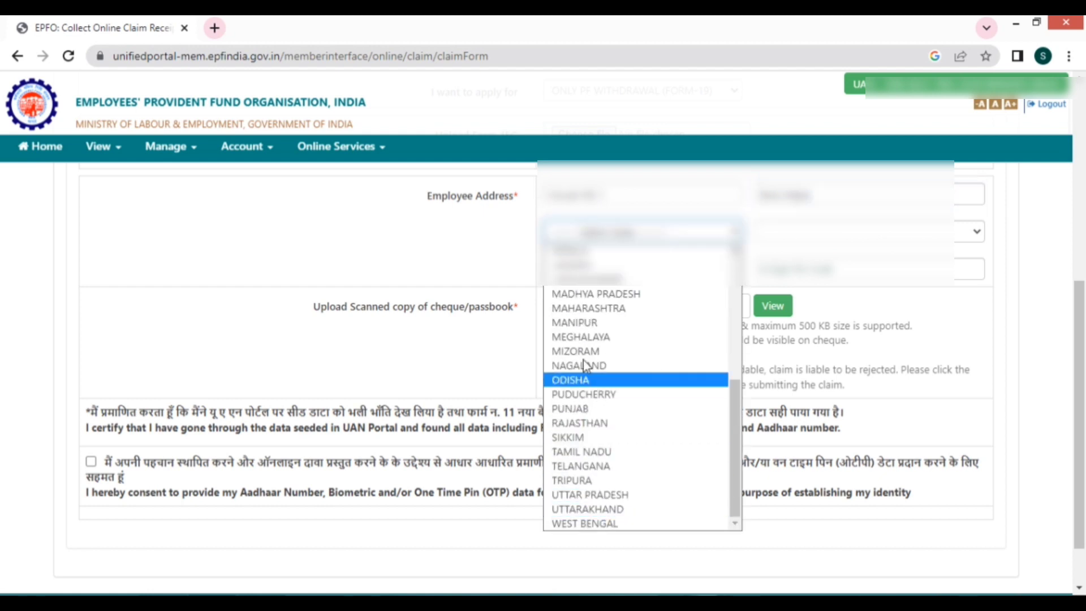
pyautogui.click(604, 414)
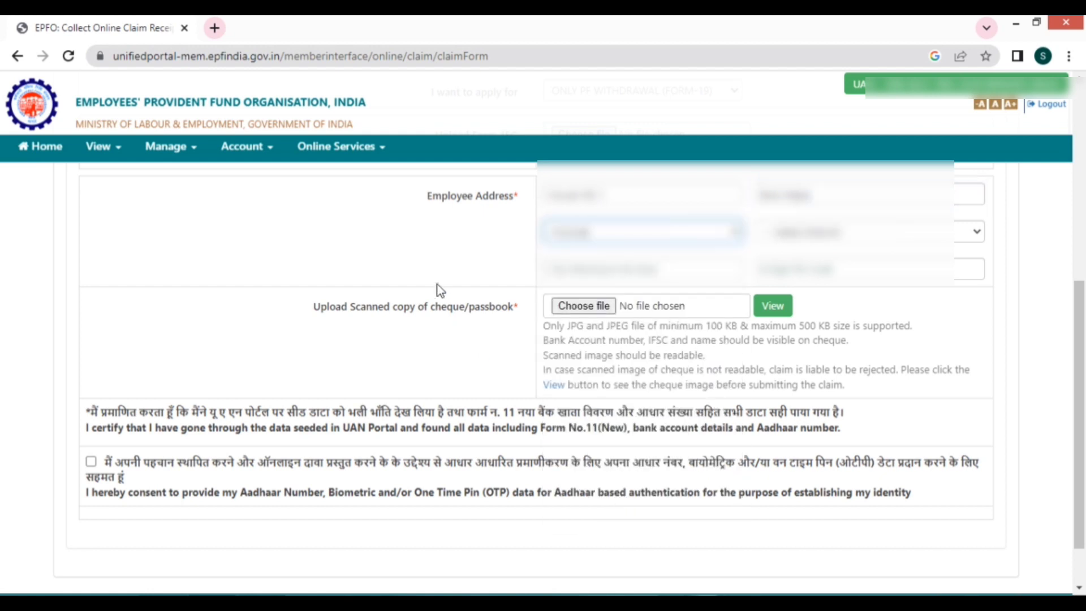
pyautogui.click(852, 230)
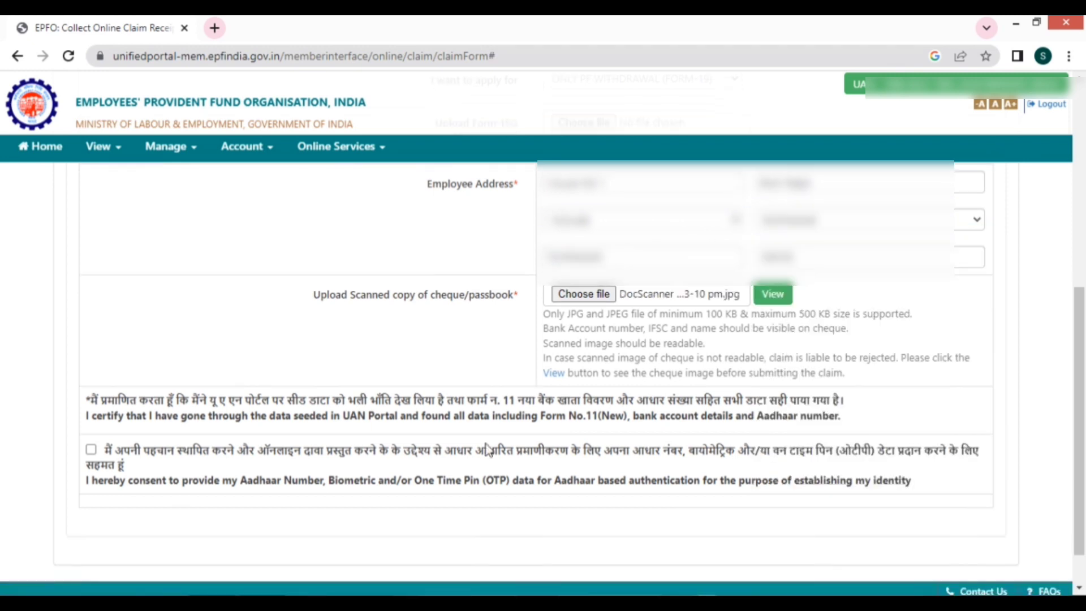
# - Give consent for Aadhaar authentication and request the Aadhaar OTP
pyautogui.click(91, 449)
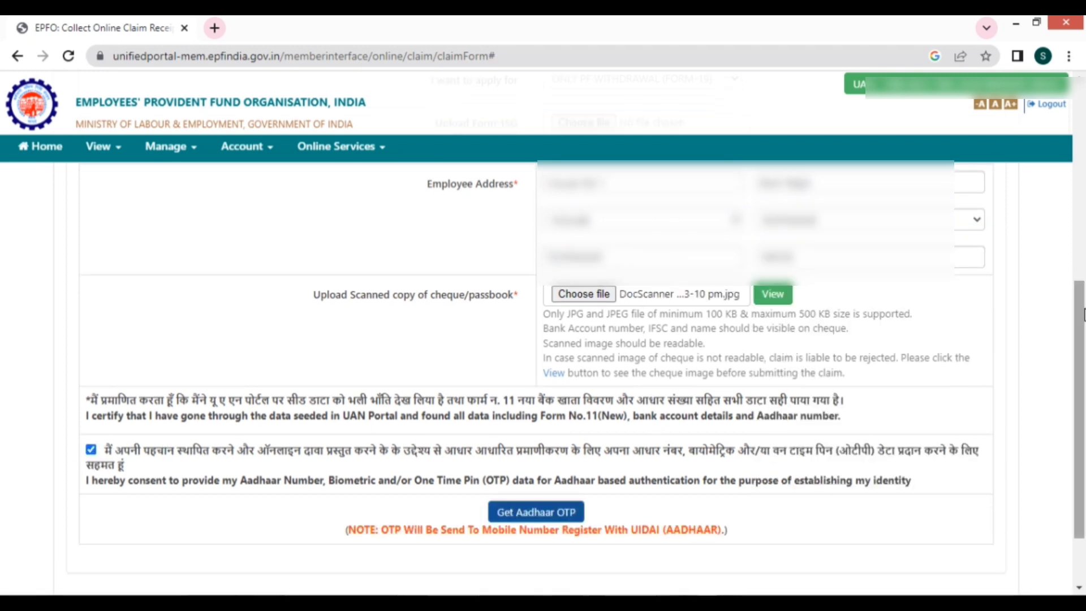
pyautogui.click(557, 519)
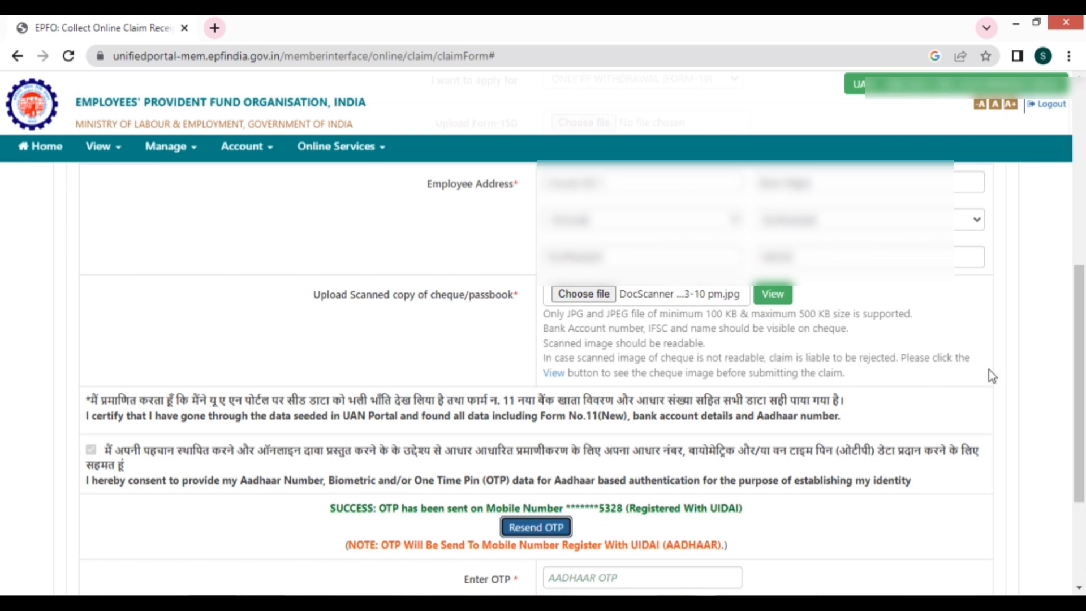
pyautogui.moveTo(1083, 372); pyautogui.dragTo(1084, 419)
# - Enter the Aadhaar OTP received on the registered mobile
pyautogui.click(601, 469)
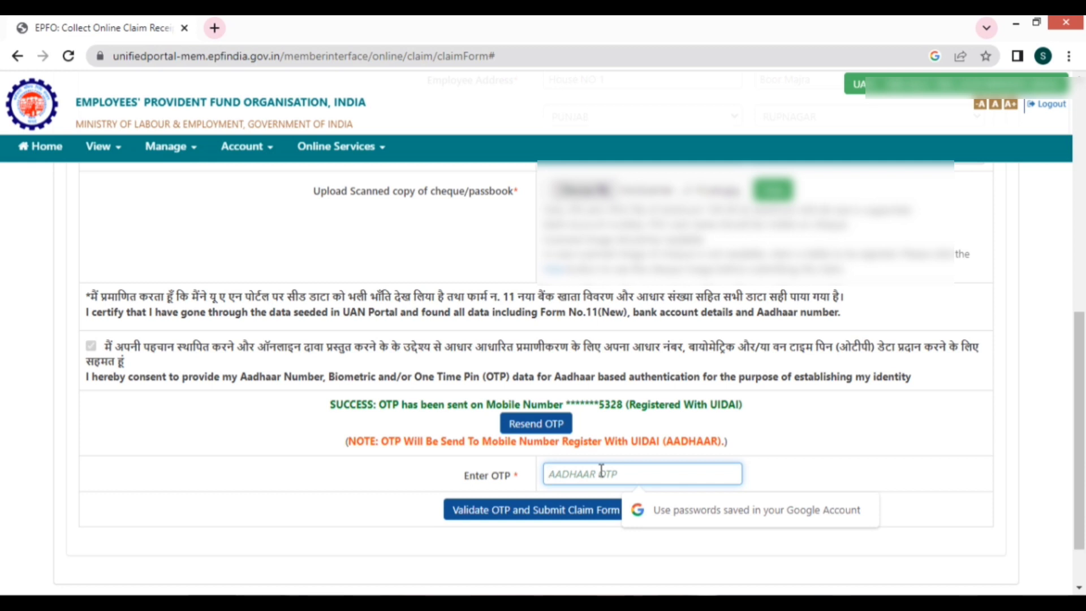
pyautogui.write('••••')
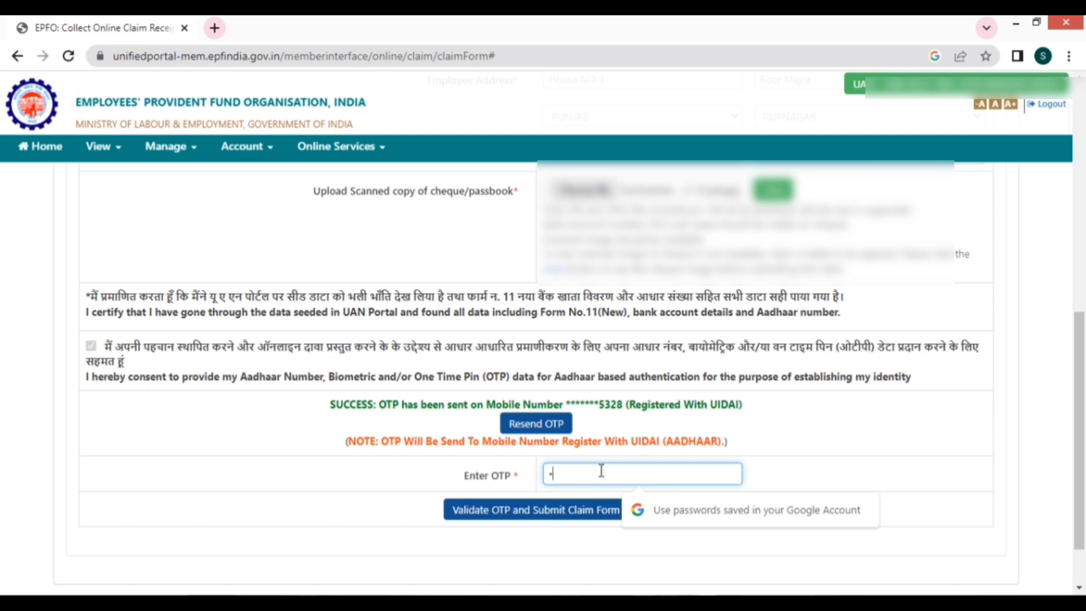
pyautogui.write('••')
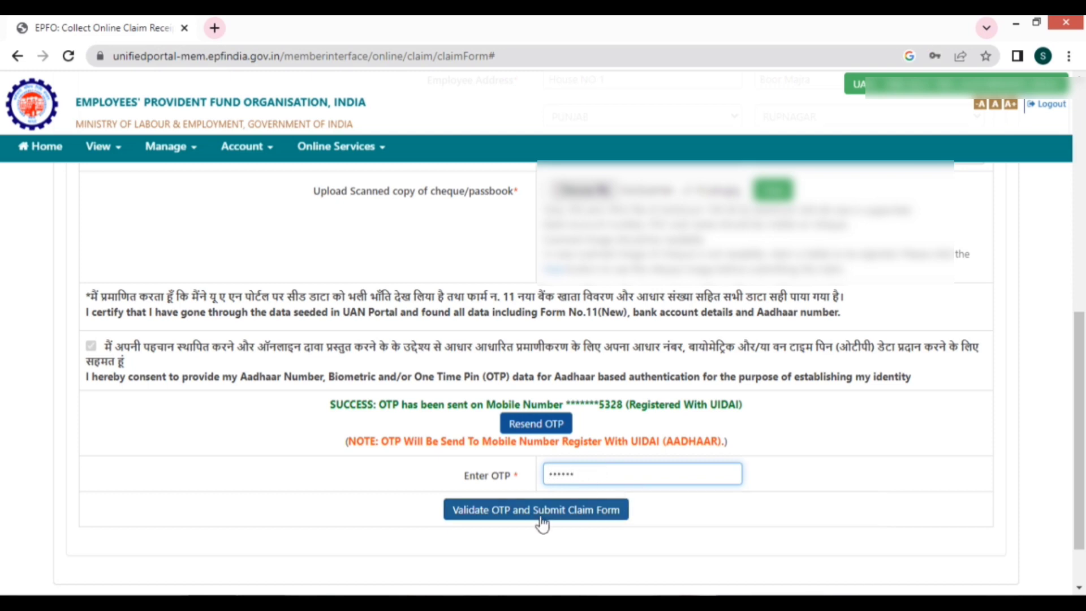
# - Validate the Aadhaar OTP and submit the PF Final Withdrawal claim form
pyautogui.click(539, 512)
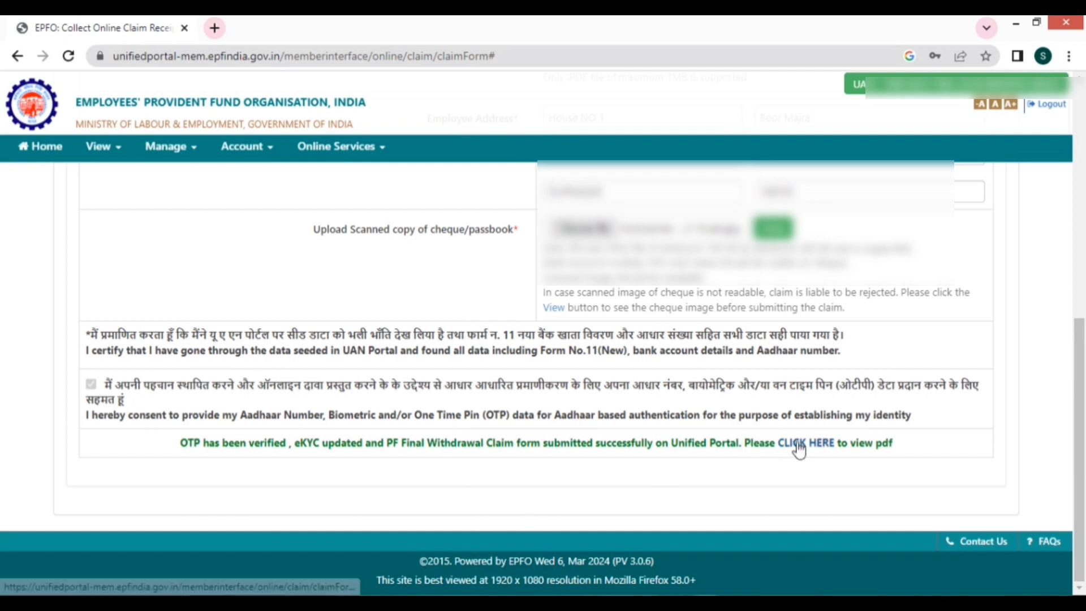
pyautogui.moveTo(73, 442); pyautogui.dragTo(340, 439)
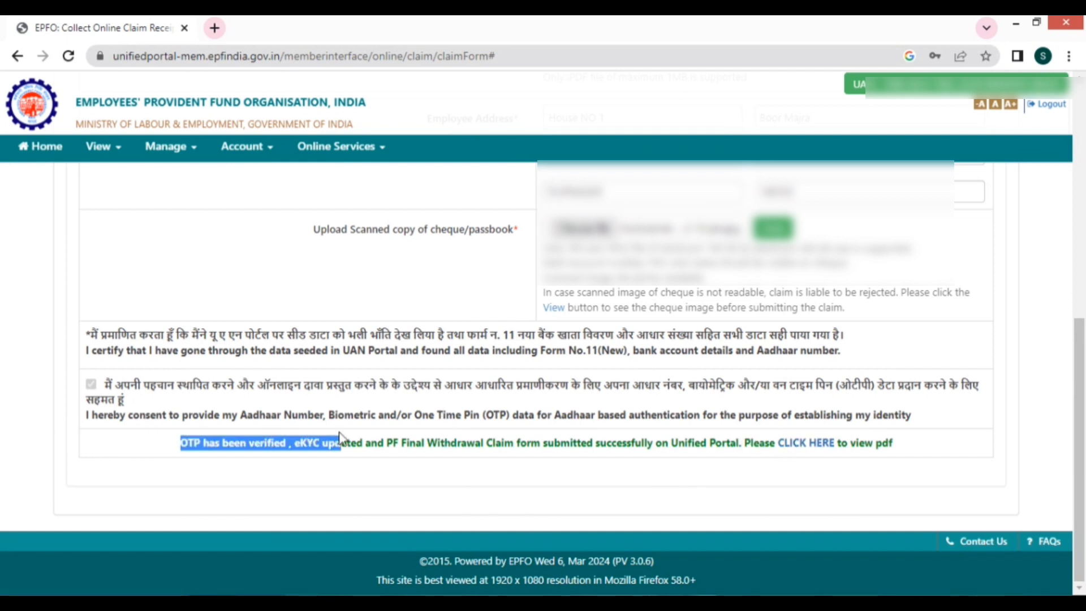
pyautogui.click(303, 444)
pyautogui.moveTo(178, 449); pyautogui.dragTo(914, 443)
# - View the submitted claim's PDF and close it
pyautogui.click(805, 443)
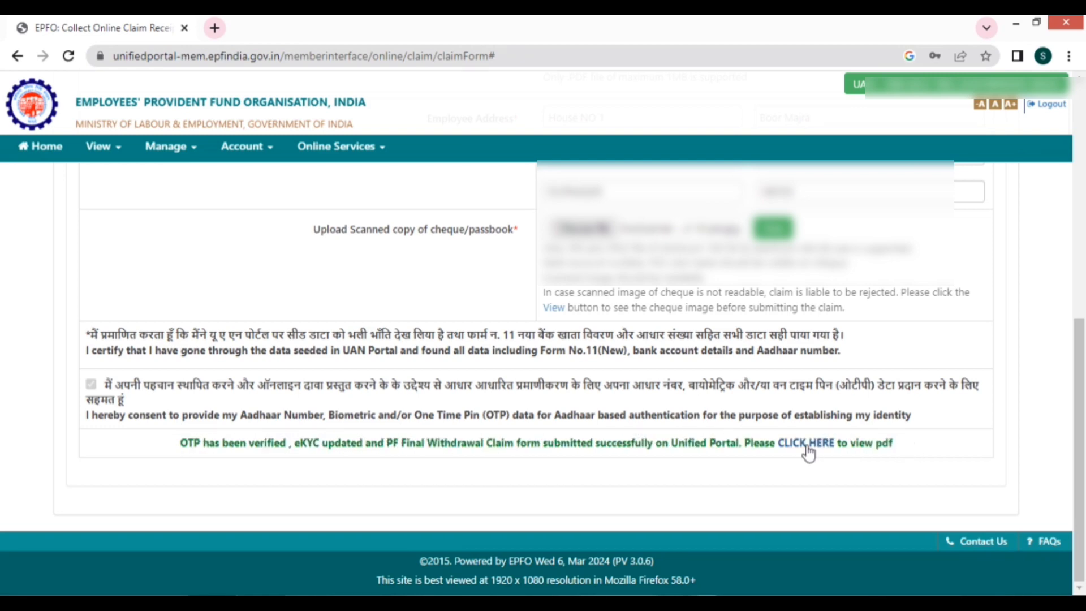
pyautogui.scroll(-10, 594, 412)
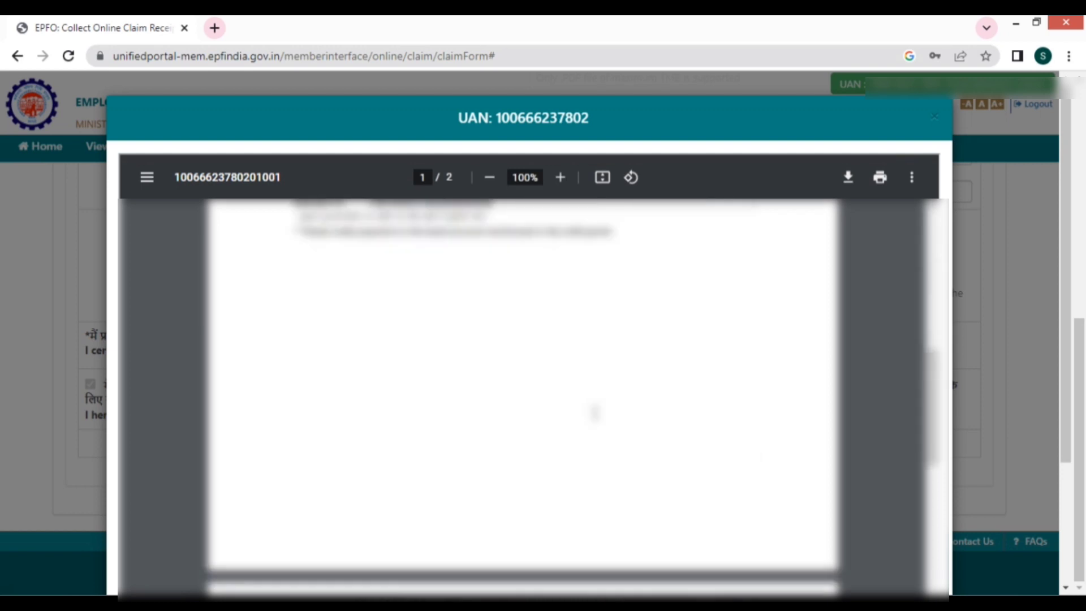
pyautogui.scroll(5, 876, 254)
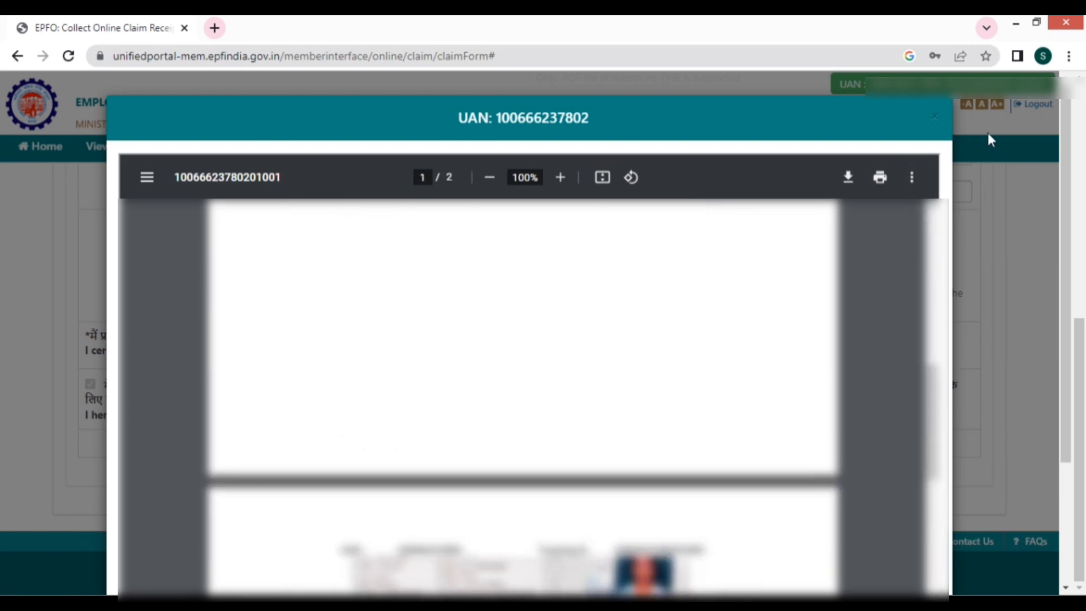
pyautogui.click(936, 118)
pyautogui.scroll(10, 478, 340)
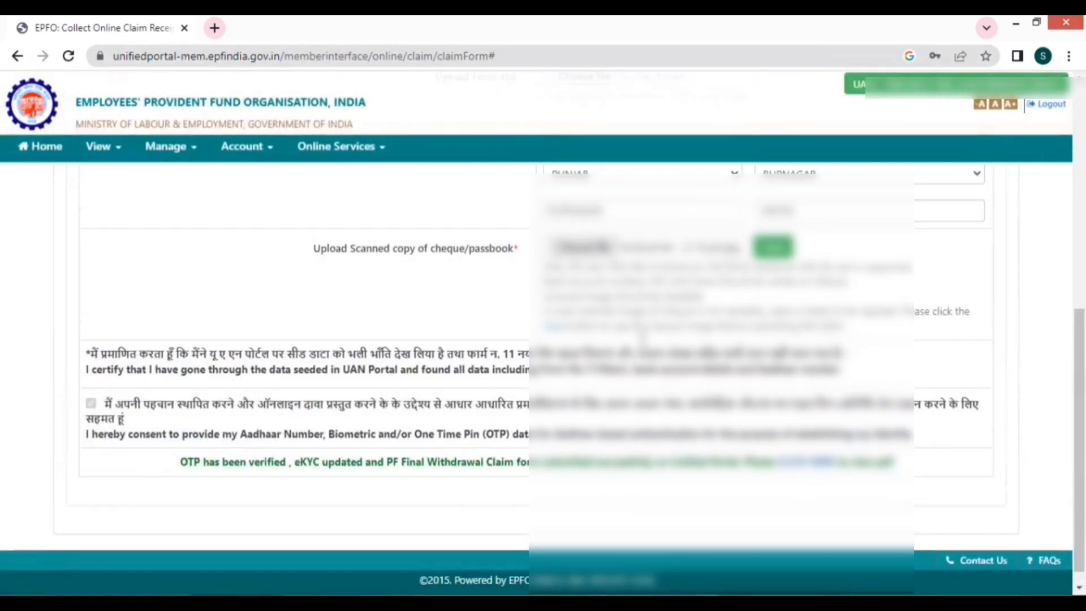
# - Return to Member Home, dismiss the e-nomination alert and start a new online claim
pyautogui.click(351, 148)
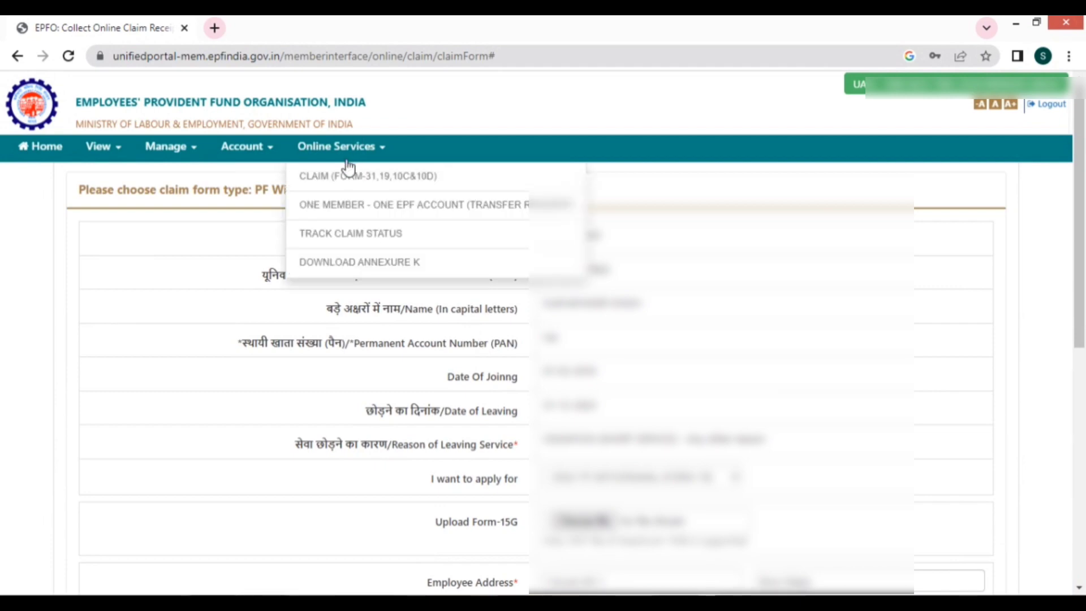
pyautogui.click(31, 148)
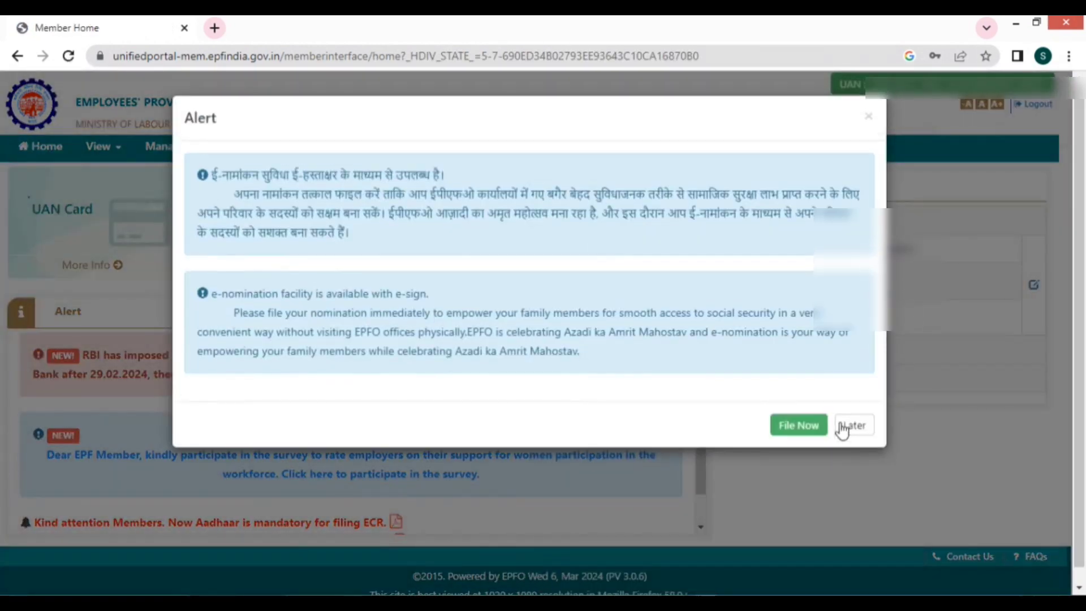
pyautogui.click(843, 430)
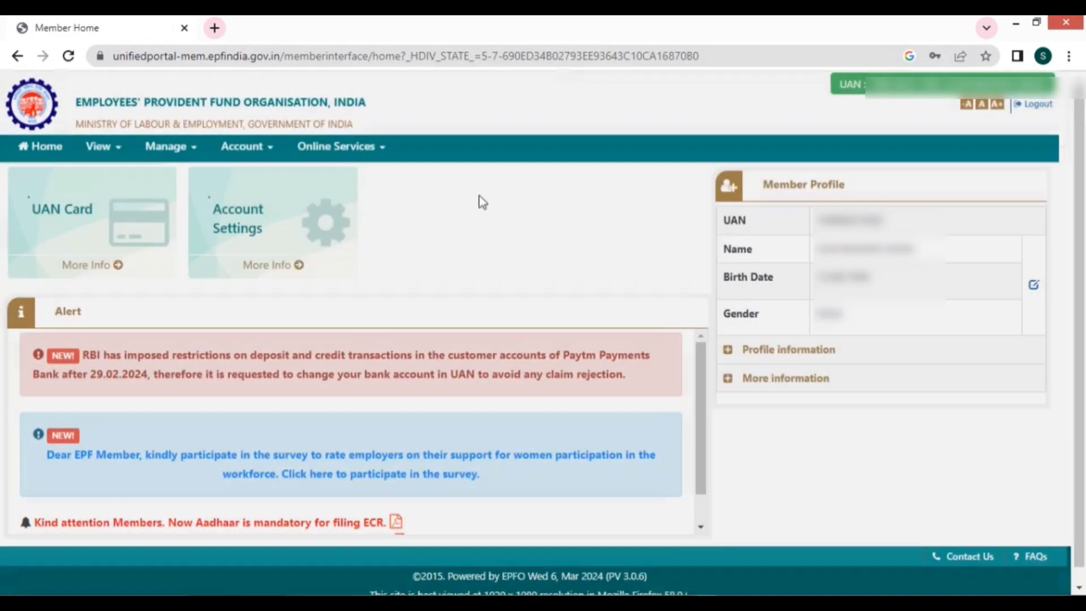
pyautogui.click(351, 147)
pyautogui.click(365, 180)
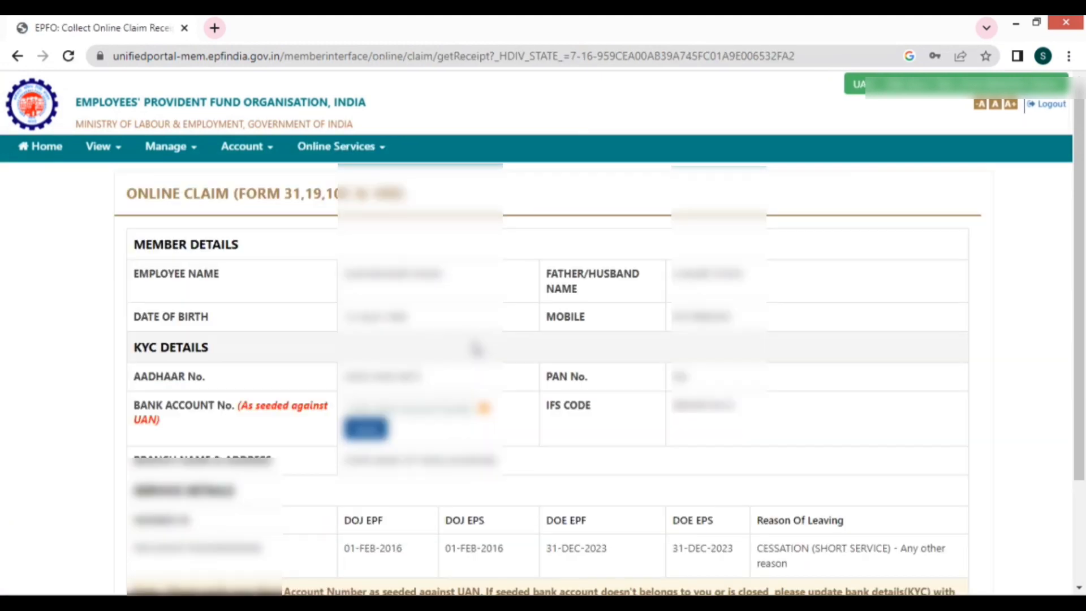
# - Re-verify the seeded bank account, accept the undertaking and proceed to the claim form
pyautogui.scroll(-2, 679, 377)
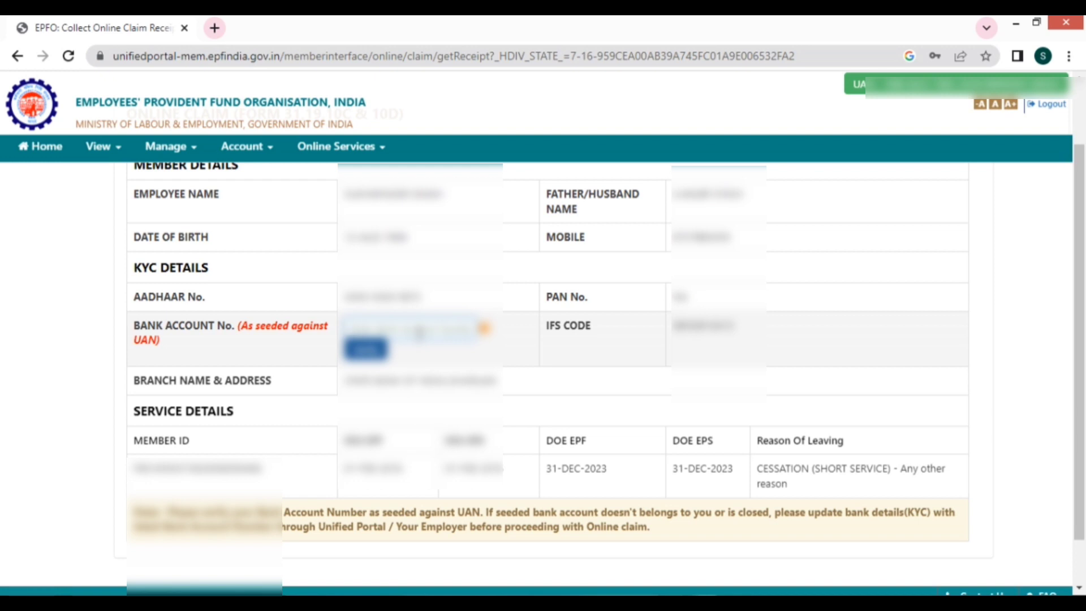
pyautogui.doubleClick(420, 332)
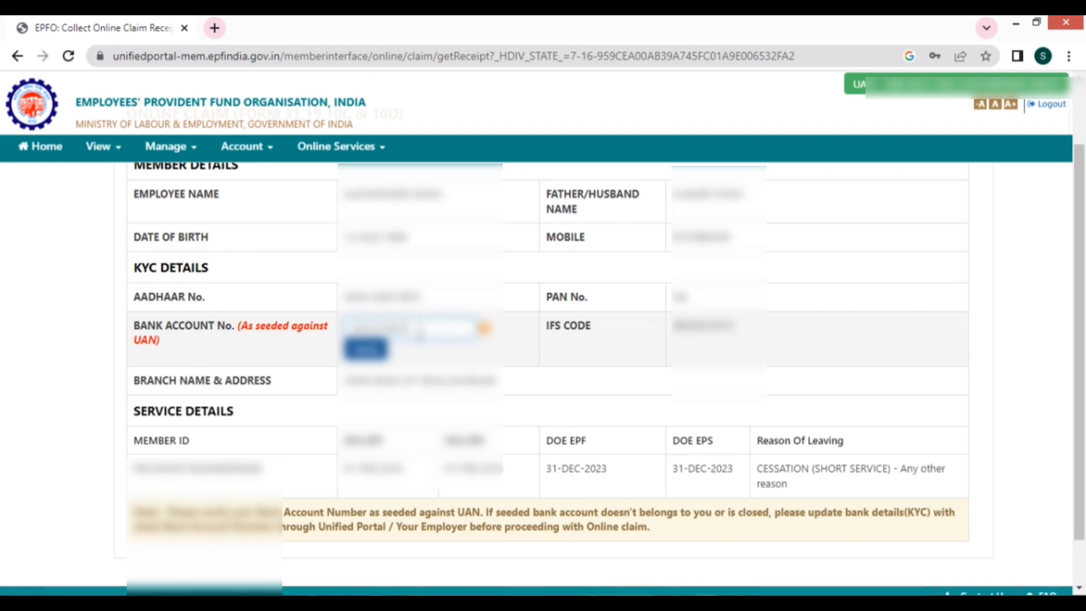
pyautogui.click(366, 349)
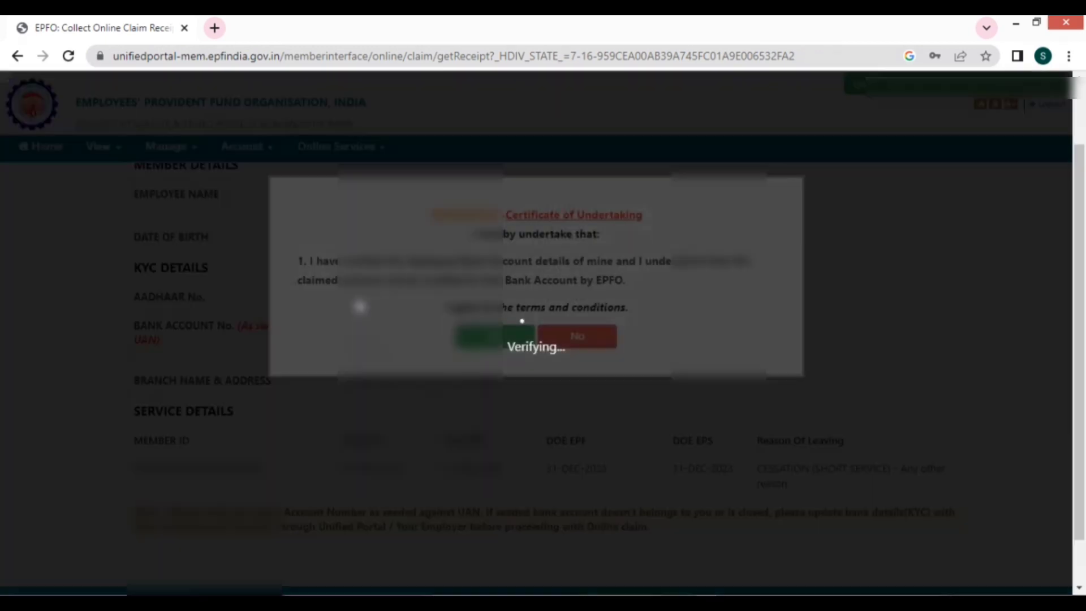
pyautogui.click(498, 336)
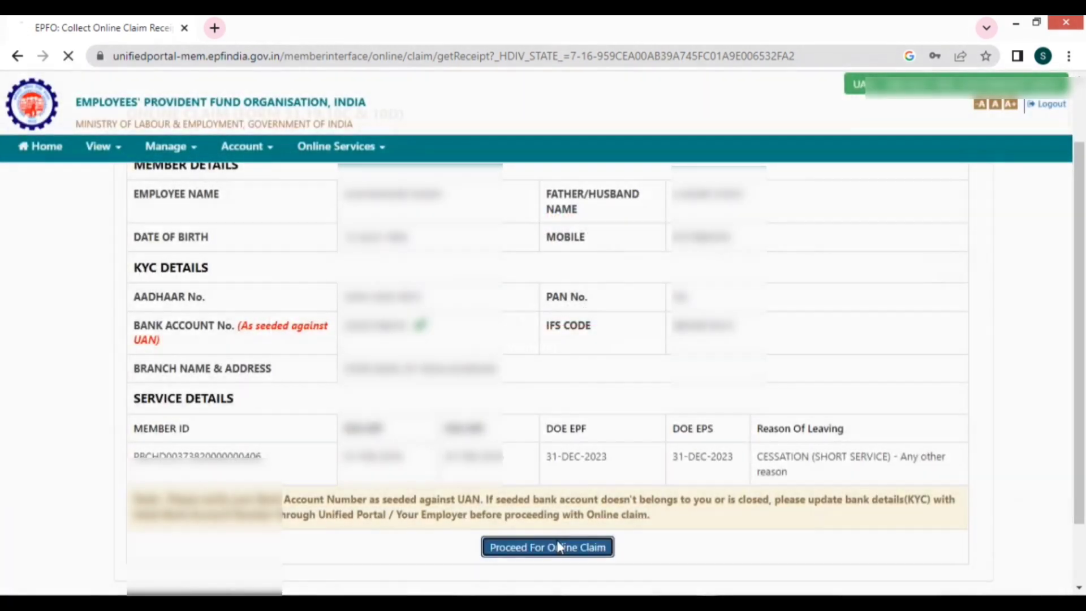
pyautogui.click(557, 547)
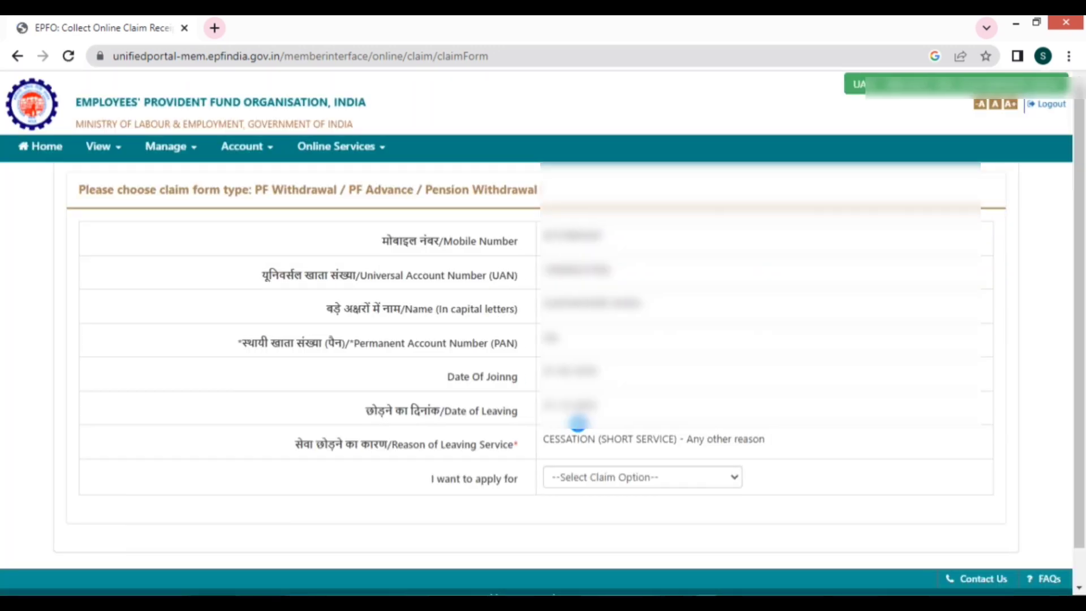
# - Choose ONLY PENSION WITHDRAWAL (FORM-10C) as the claim type to apply for
pyautogui.click(645, 475)
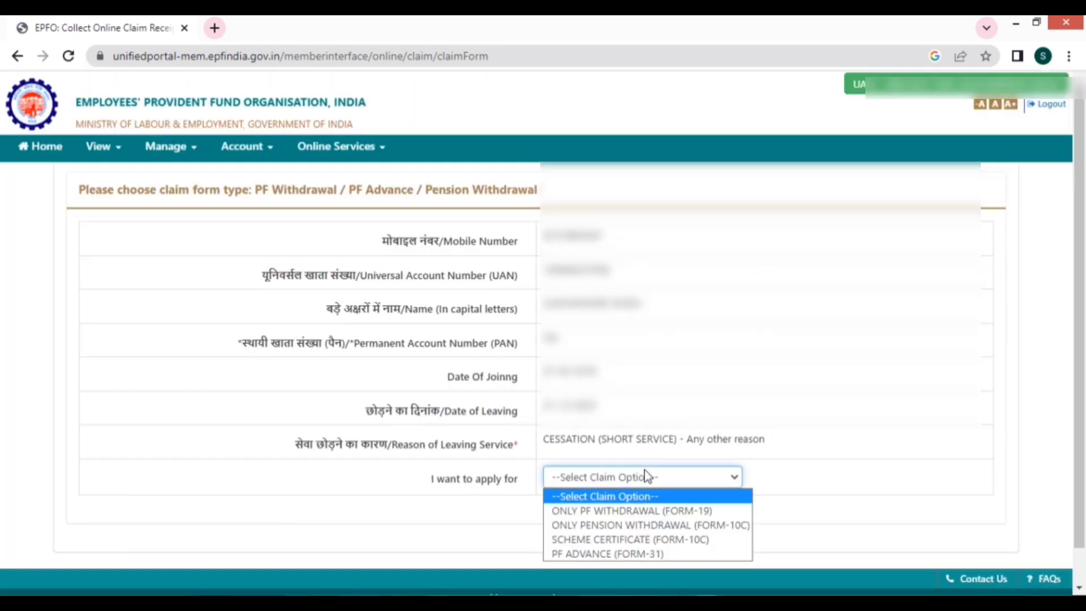
pyautogui.click(705, 525)
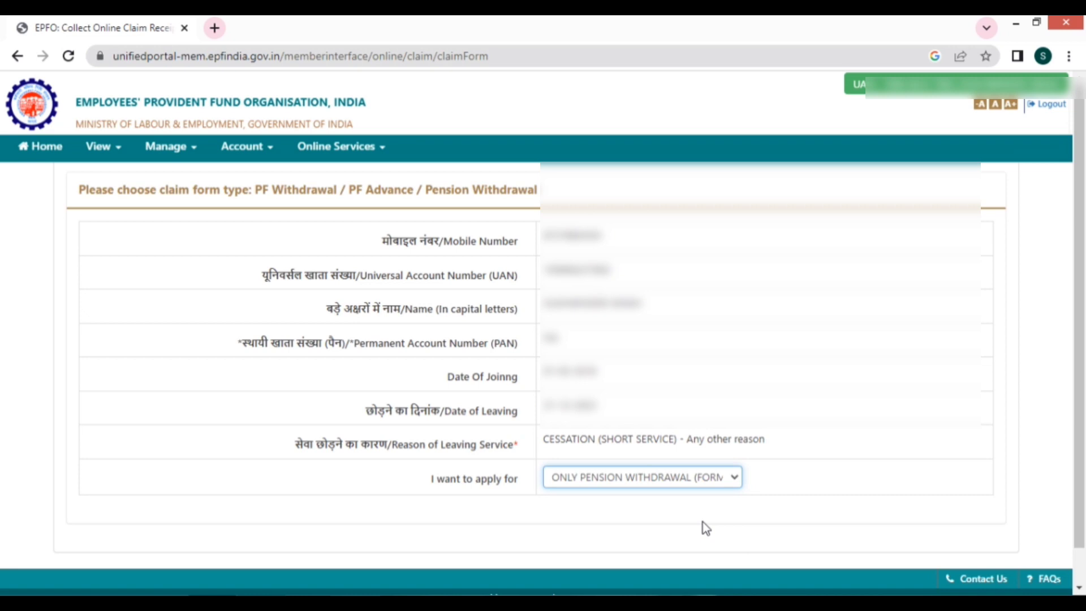
pyautogui.click(714, 482)
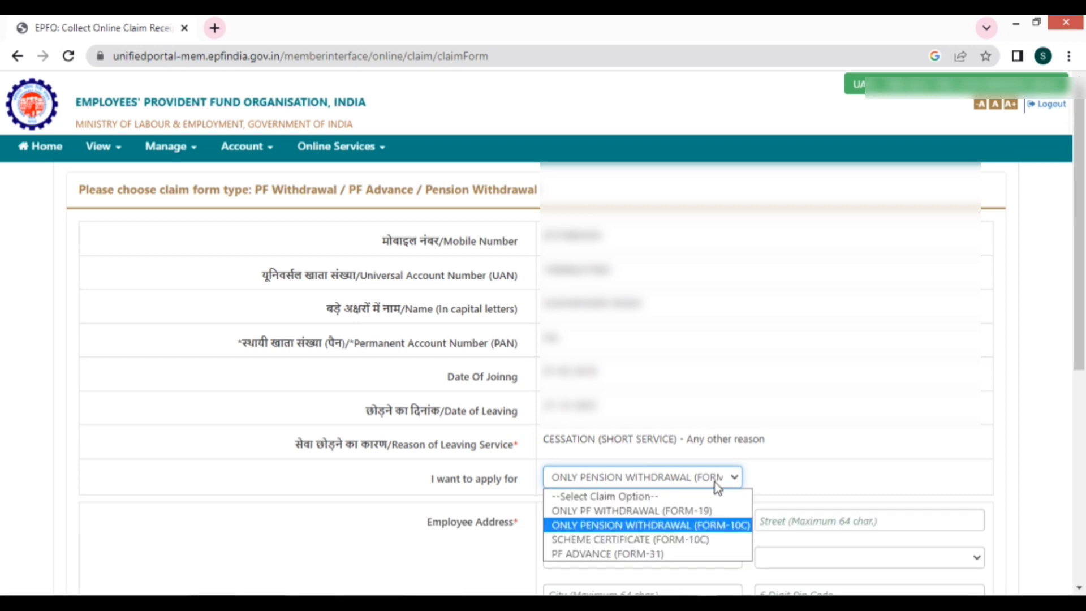
pyautogui.click(684, 530)
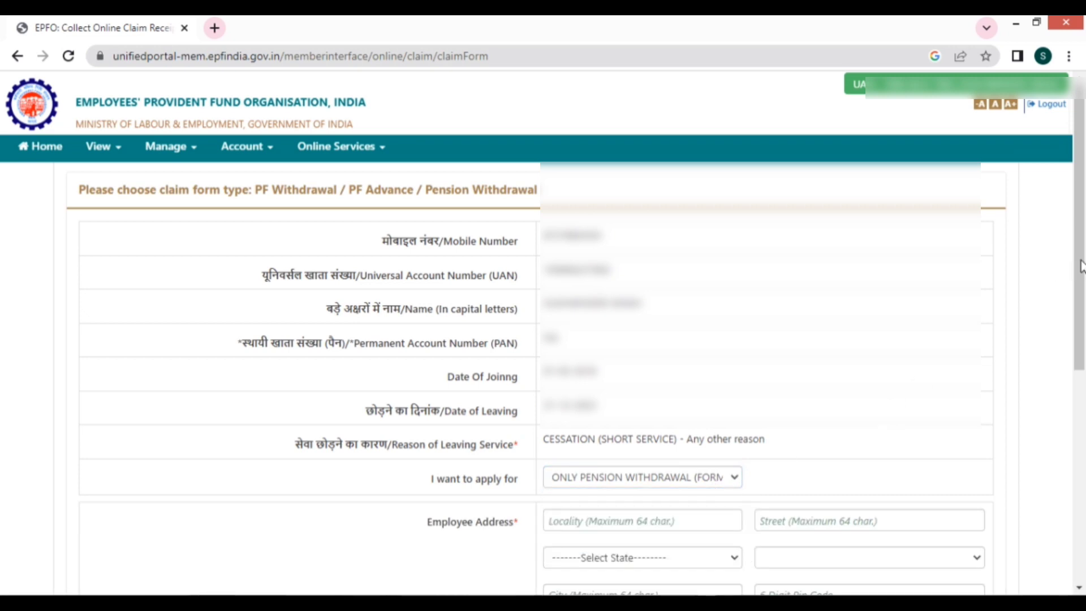
# - Fill in the locality and street parts of the employee's address
pyautogui.moveTo(1084, 254); pyautogui.dragTo(1084, 411)
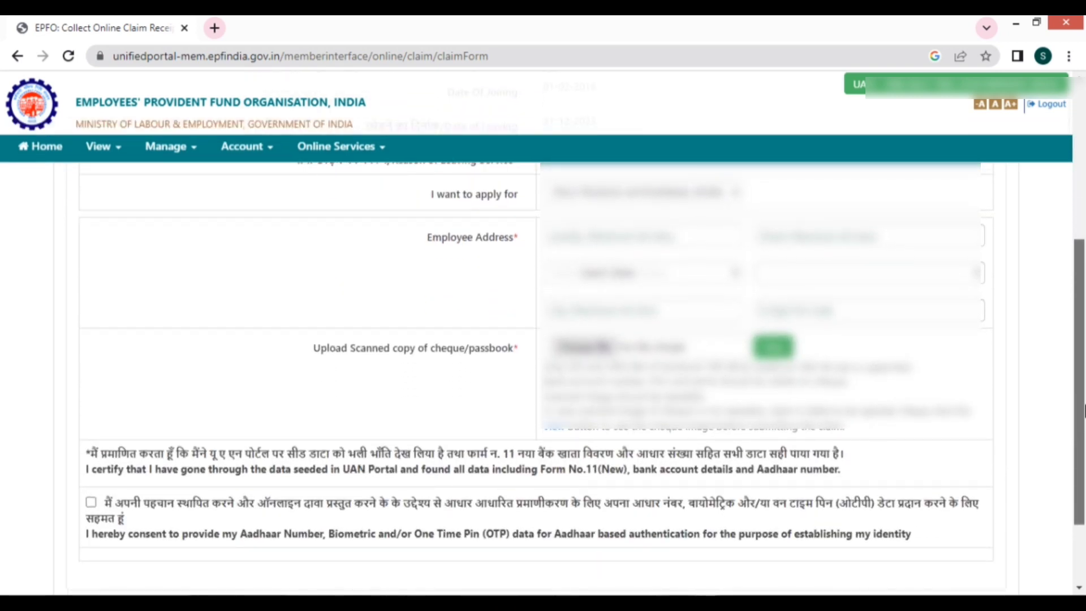
pyautogui.click(570, 234)
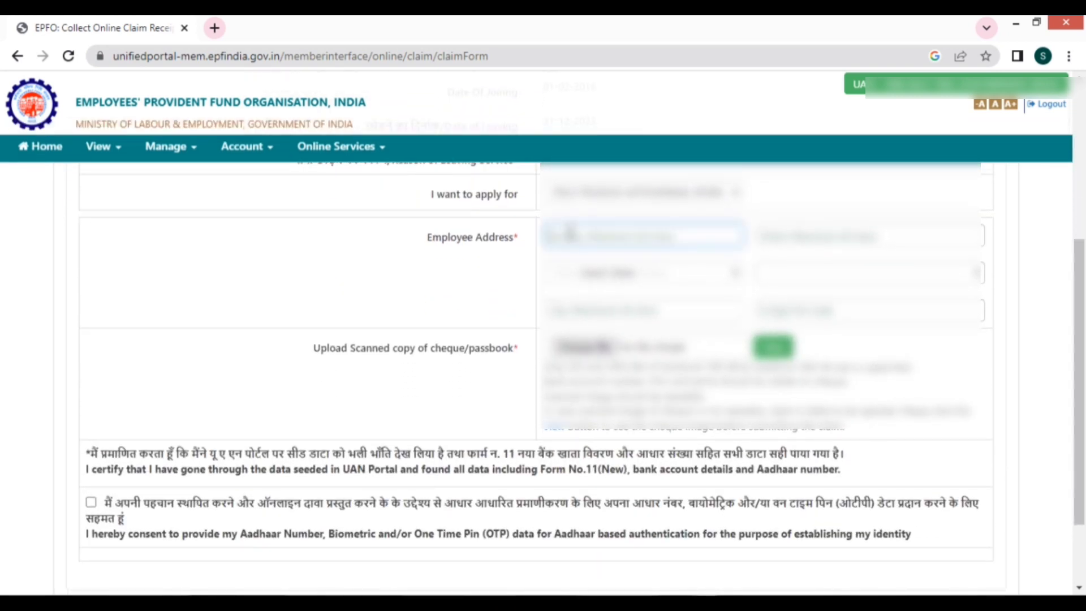
pyautogui.write('H')
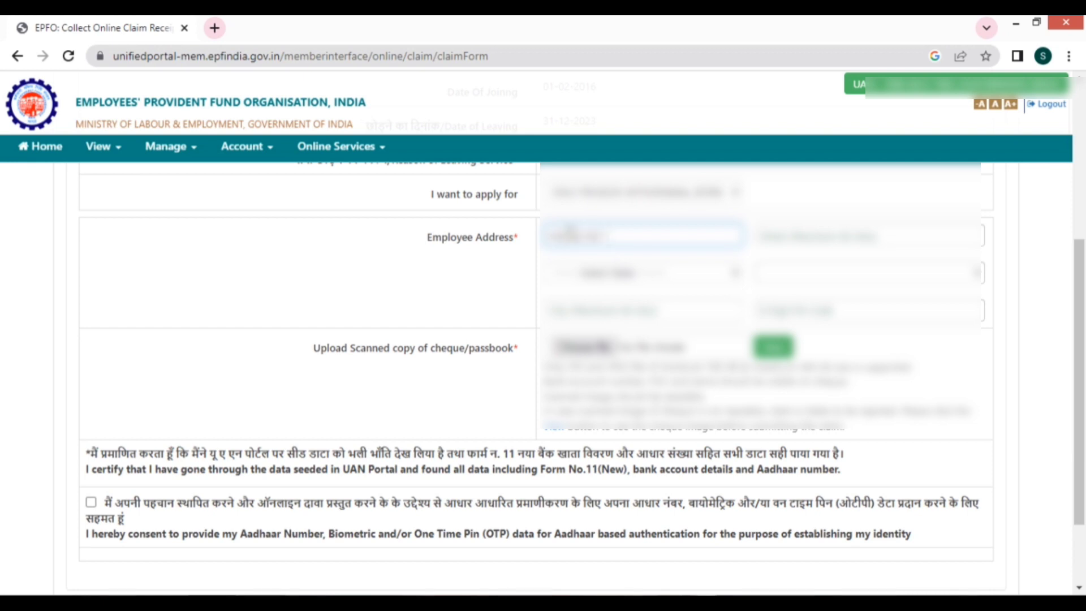
pyautogui.write('No')
pyautogui.click(829, 230)
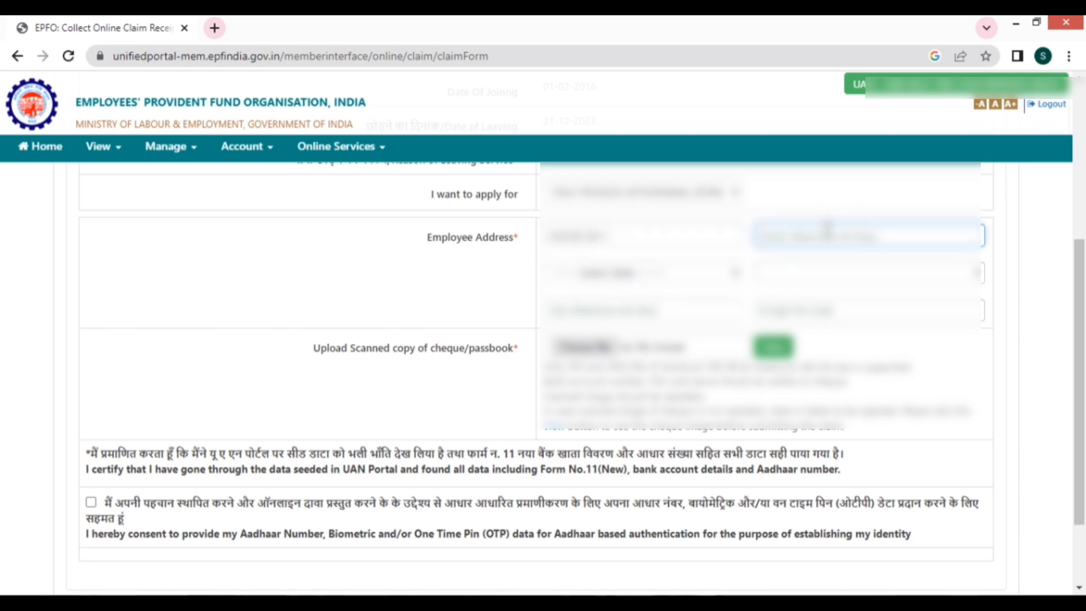
pyautogui.write('Ne')
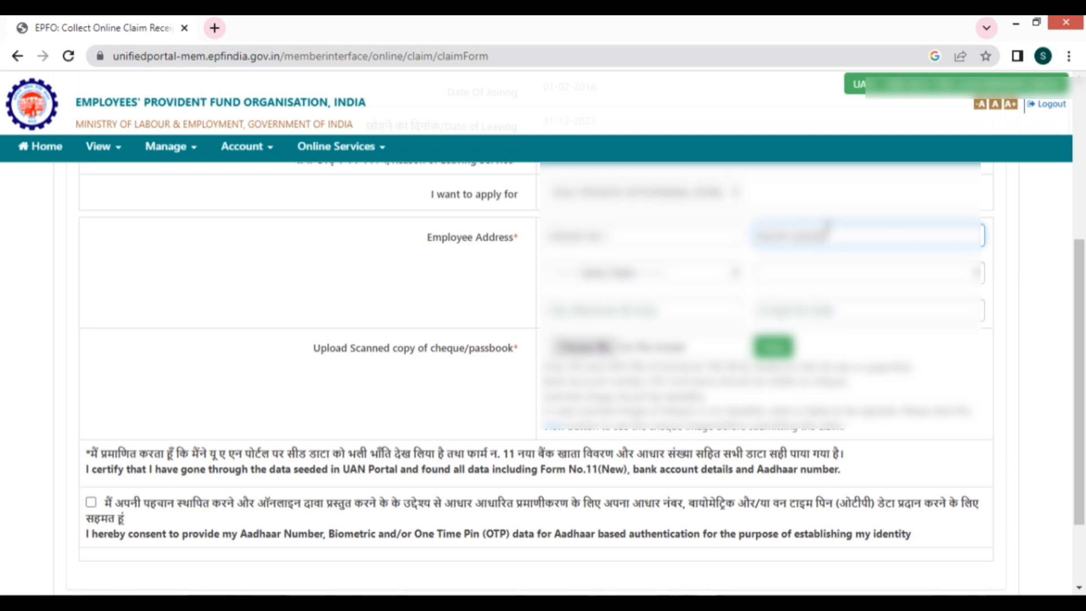
# - Select the employee's state and district, then begin filling the city
pyautogui.click(673, 275)
pyautogui.scroll(-5, 627, 502)
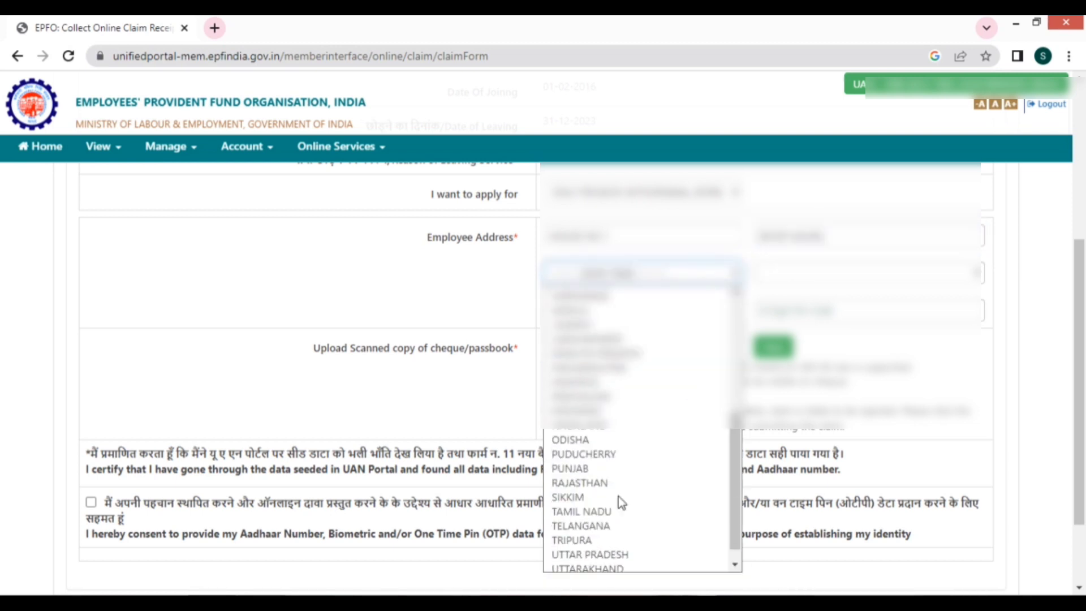
pyautogui.click(595, 462)
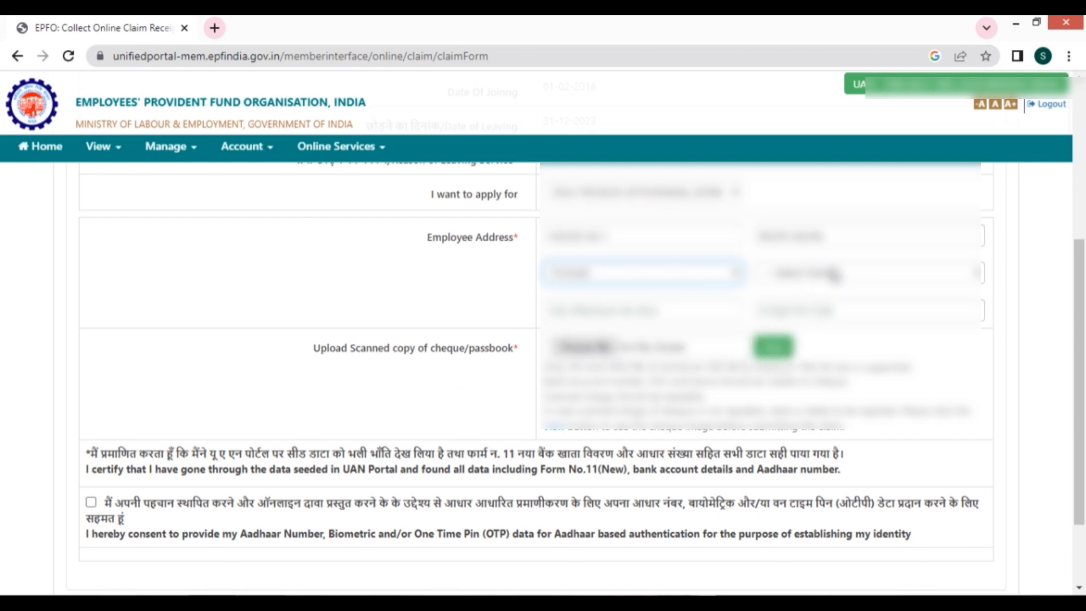
pyautogui.click(830, 274)
pyautogui.scroll(-2, 826, 566)
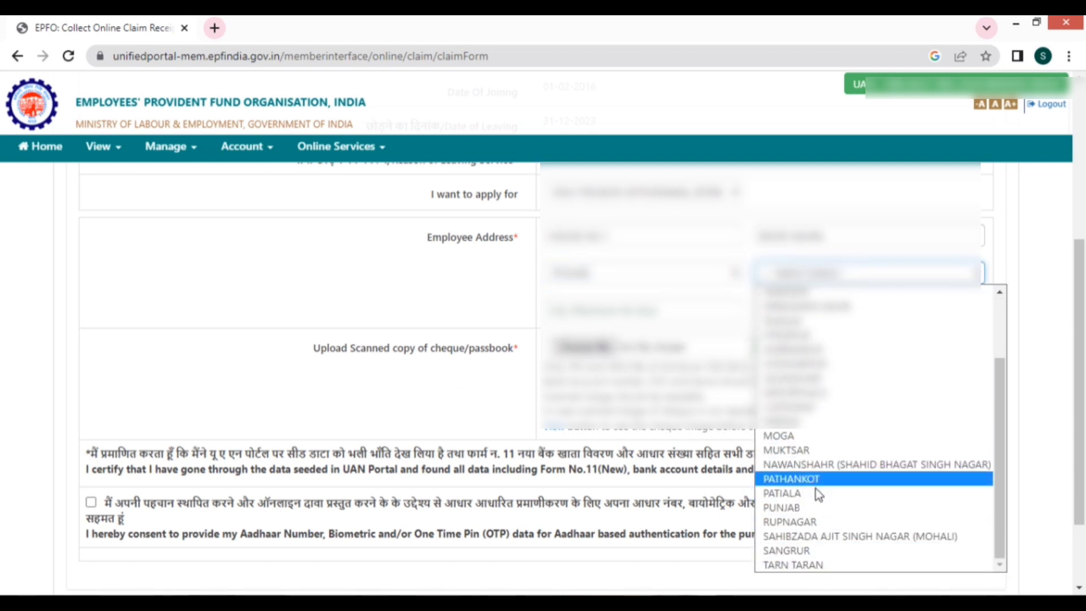
pyautogui.click(790, 525)
pyautogui.click(593, 307)
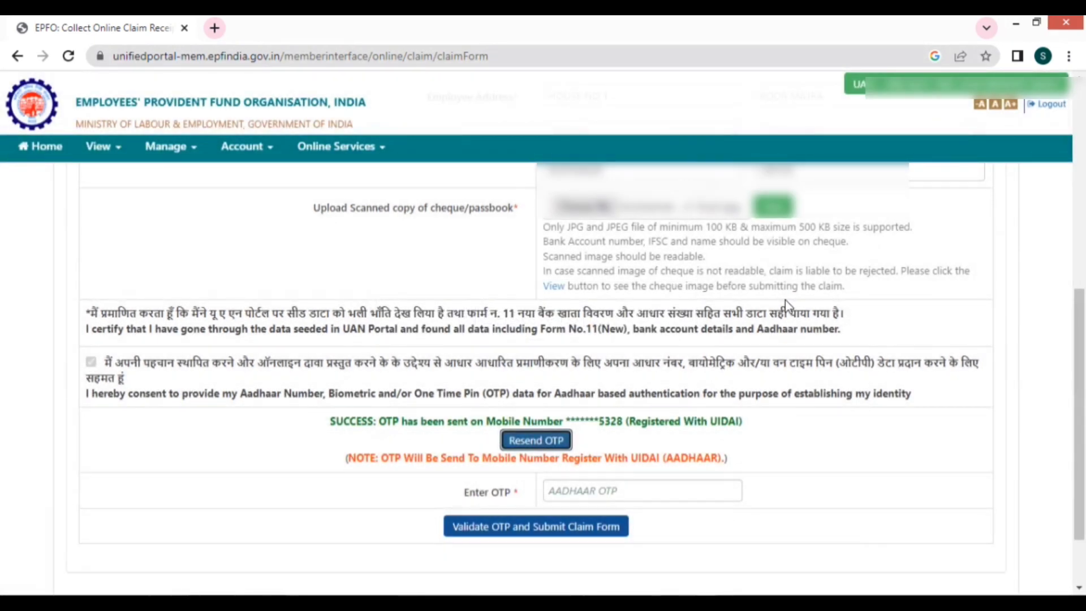
# - Enter the six-digit Aadhaar OTP, fixing a mistype, then validate it and submit the pension claim
pyautogui.press('Tab')
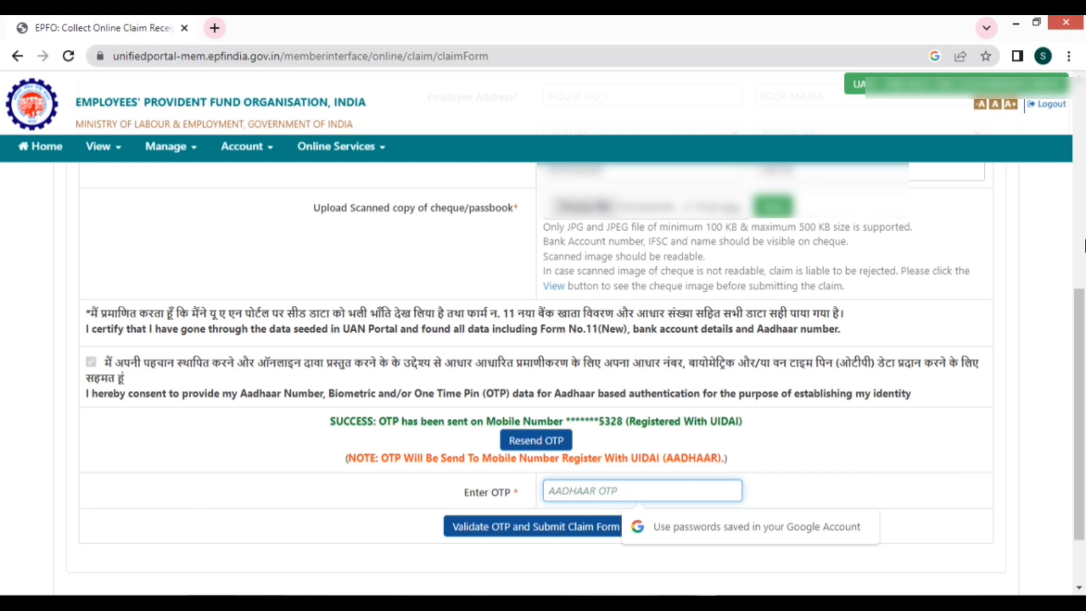
pyautogui.write('•••')
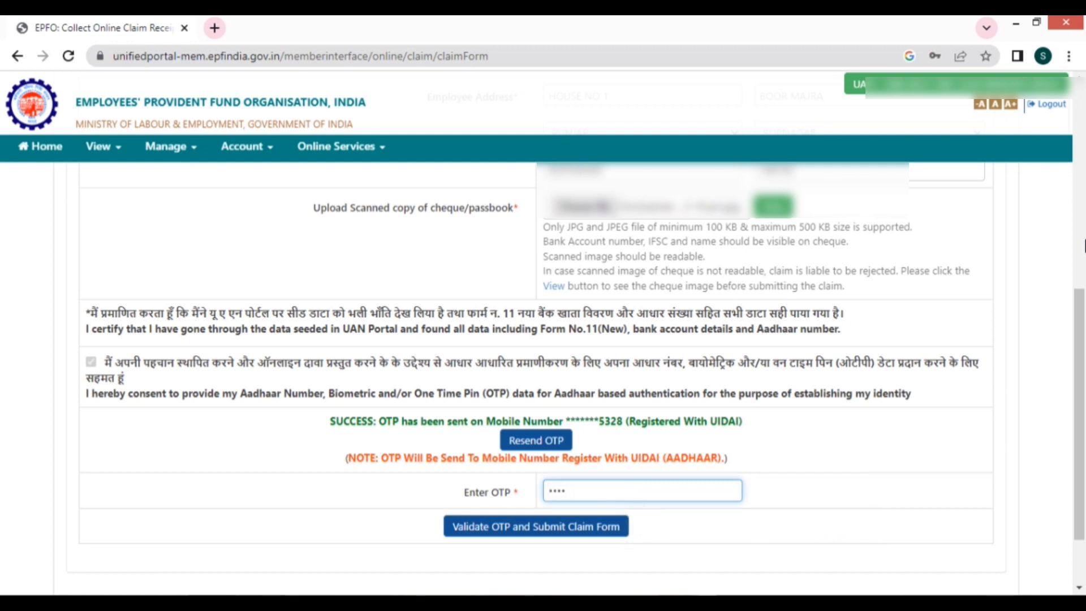
pyautogui.press('BackSpace')
pyautogui.press('BackSpace')
pyautogui.press('BackSpace')
pyautogui.press('BackSpace')
pyautogui.write('••••••')
pyautogui.click(562, 525)
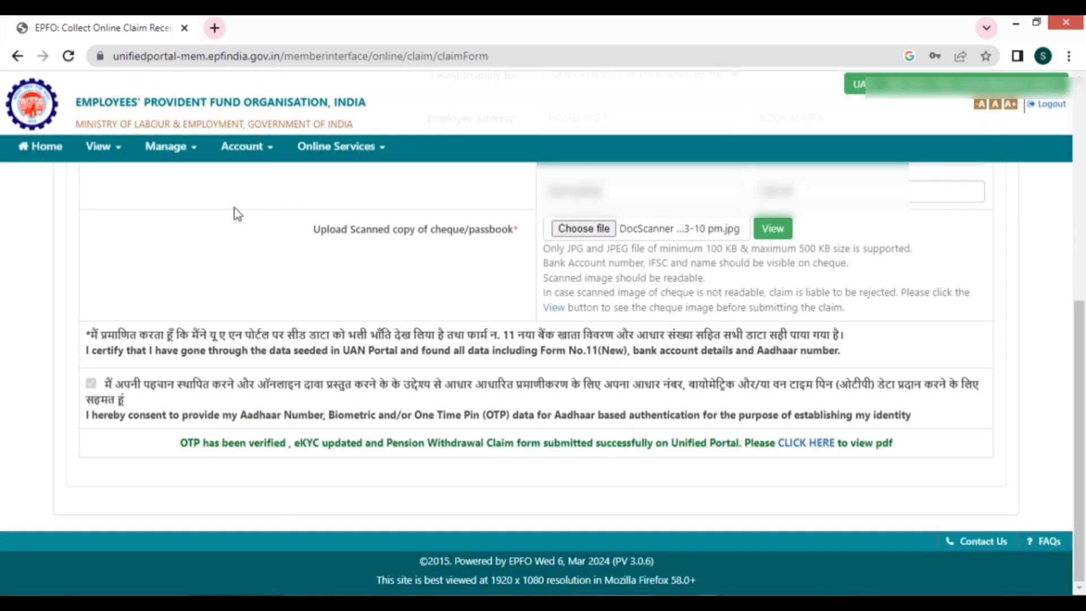
# - Show Track Claim Status with the Form-10C and Form-19 rows highlighted, then return to Member Home
pyautogui.click(391, 156)
pyautogui.click(384, 237)
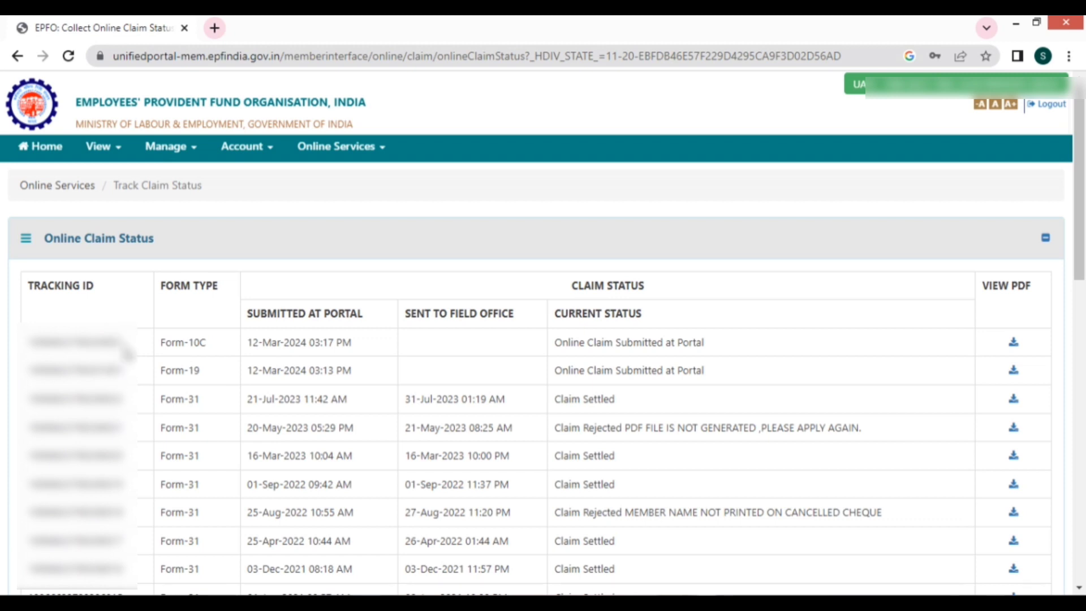
pyautogui.moveTo(29, 341); pyautogui.dragTo(630, 356)
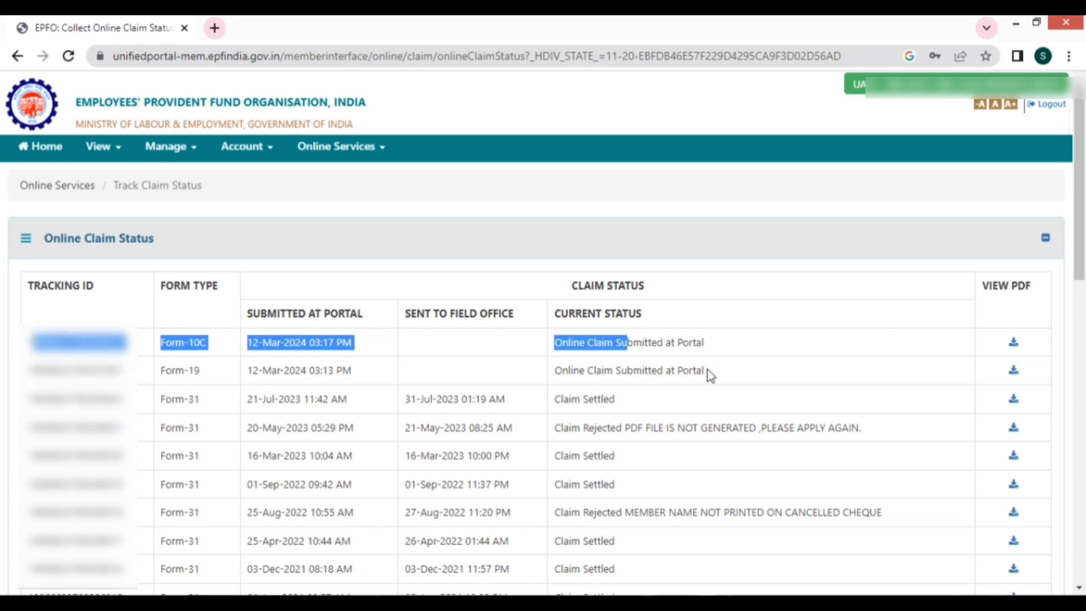
pyautogui.moveTo(706, 372); pyautogui.dragTo(35, 392)
pyautogui.moveTo(34, 340); pyautogui.dragTo(222, 341)
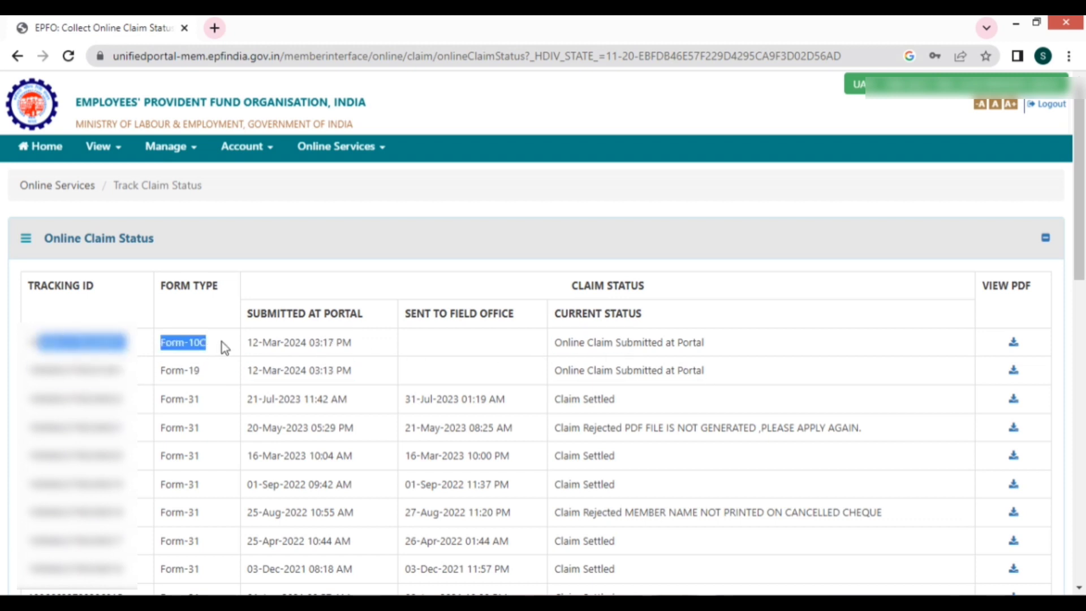
pyautogui.click(51, 146)
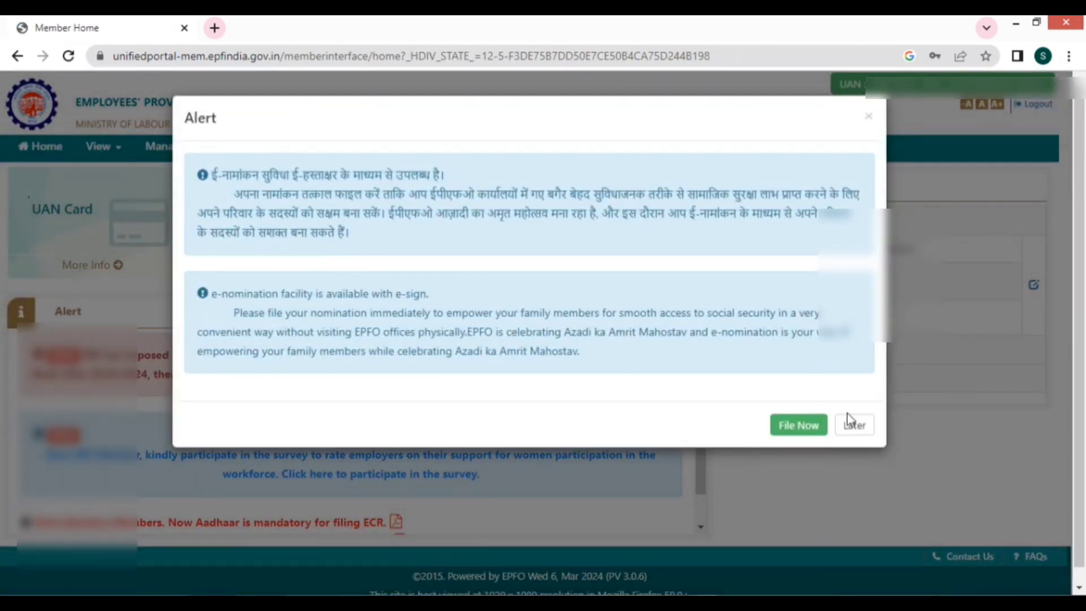
# - Dismiss the e-nomination alert, log out, and acknowledge the login page security alert
pyautogui.click(852, 424)
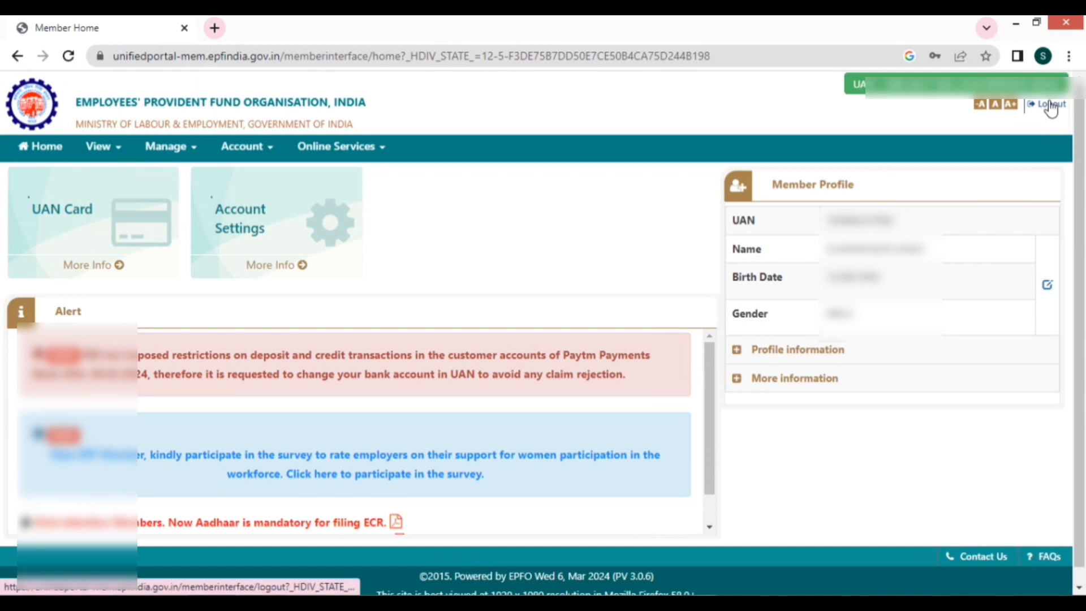
pyautogui.click(1051, 107)
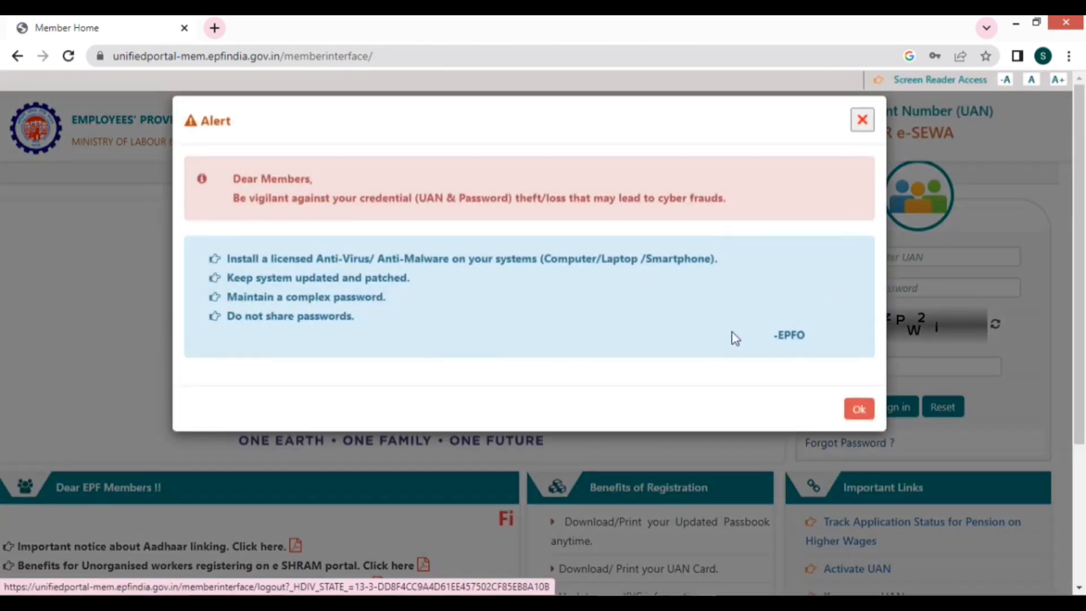
pyautogui.click(859, 409)
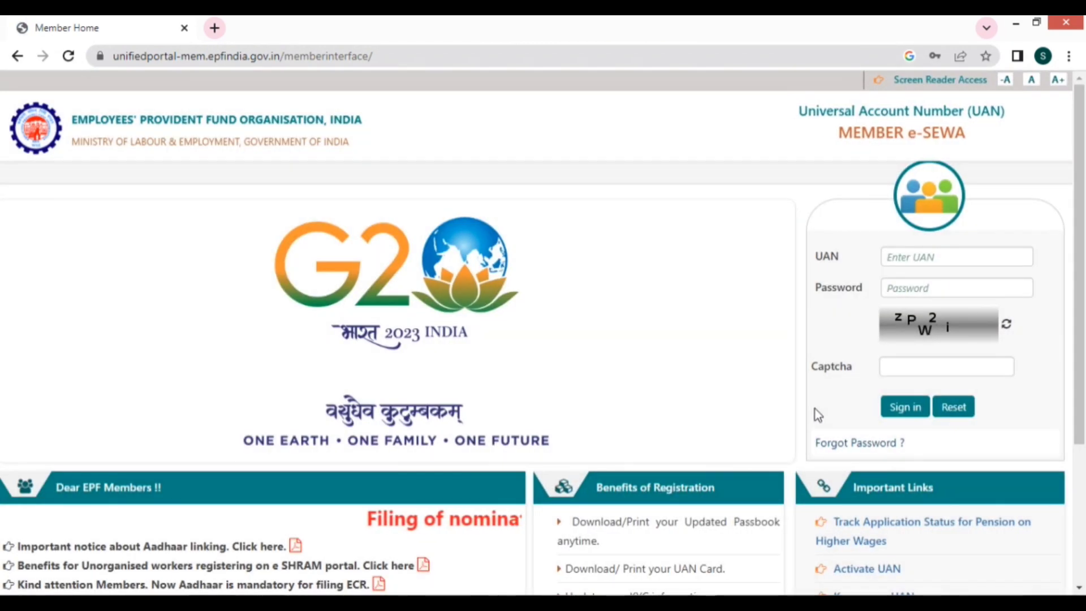